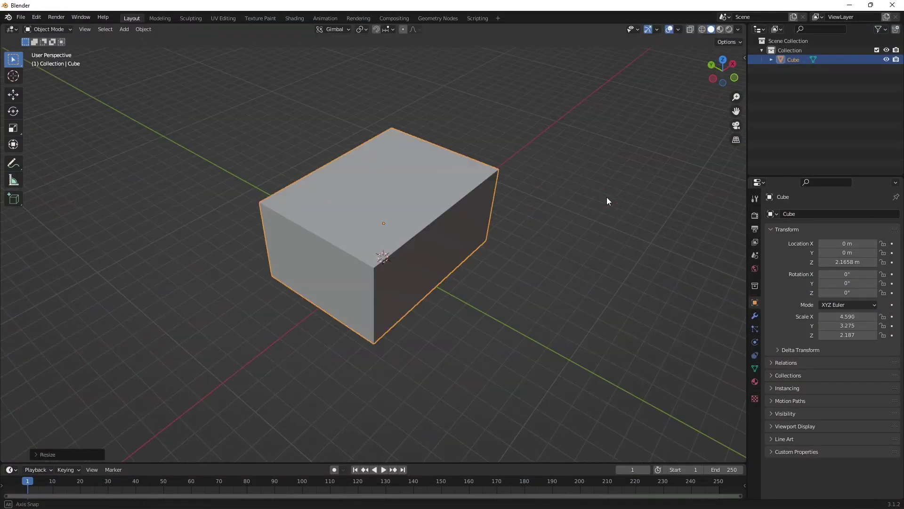
Extrude the box's top face upward and switch the extrude mode to Extrude Along Normals
key("e")
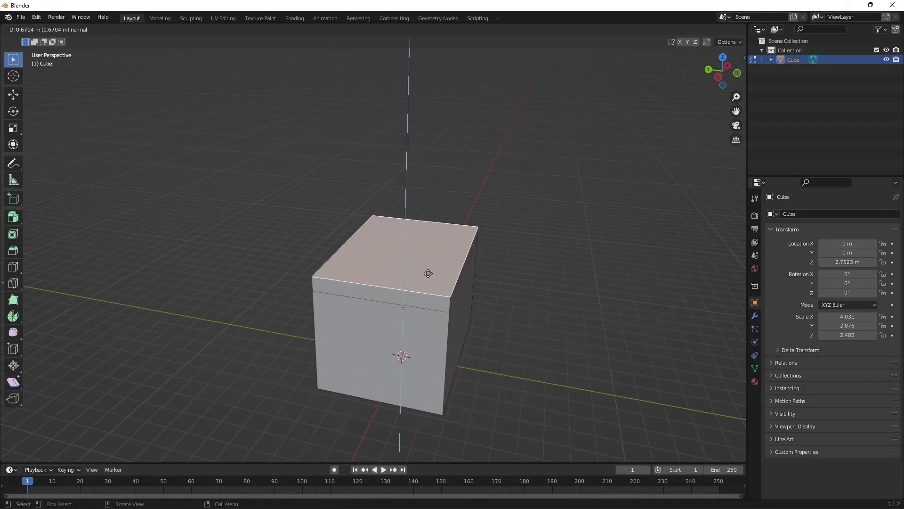
left_click(429, 275)
mouse_move(428, 275)
middle_mouse_down()
mouse_move(441, 299)
mouse_move(519, 293)
middle_mouse_up()
key("shift+space")
left_click(491, 387)
left_click_drag(431, 192, 418, 185)
middle_click_drag(417, 186, 283, 212)
left_click(13, 217)
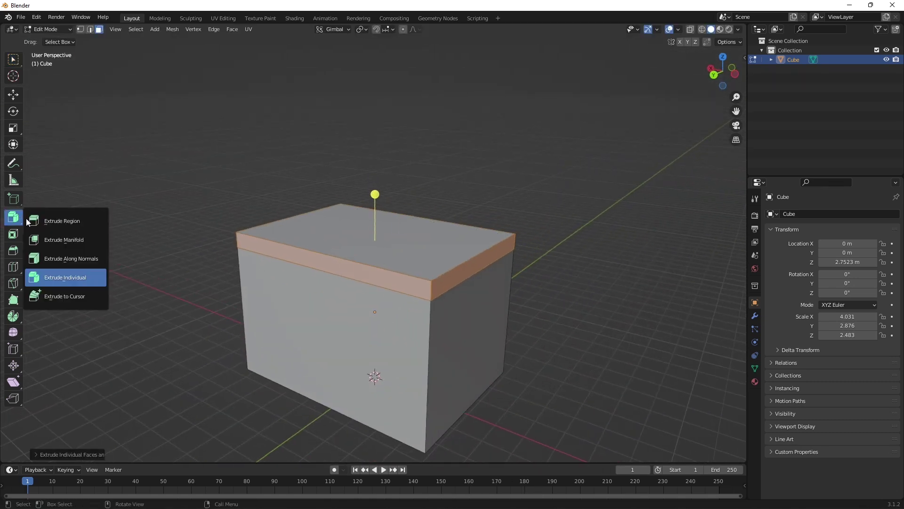
left_click(71, 258)
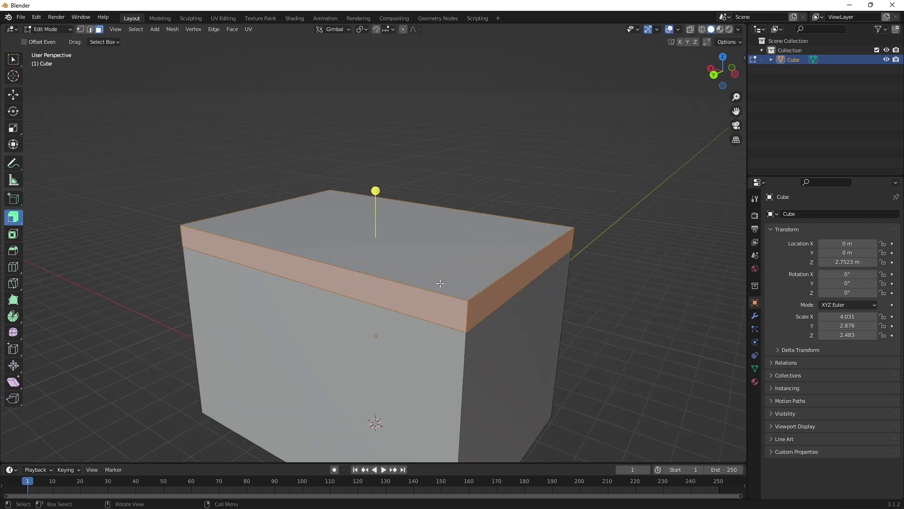
Fatten the top band outward into a 0.369 m overhanging rim and select the inner top face
middle_click_drag(358, 245, 389, 239)
mouse_move(346, 198)
left_mouse_down()
mouse_move(353, 178)
mouse_move(352, 199)
left_mouse_up()
left_click_drag(290, 260, 290, 238)
middle_click_drag(290, 238, 381, 203)
left_click_drag(380, 203, 381, 190)
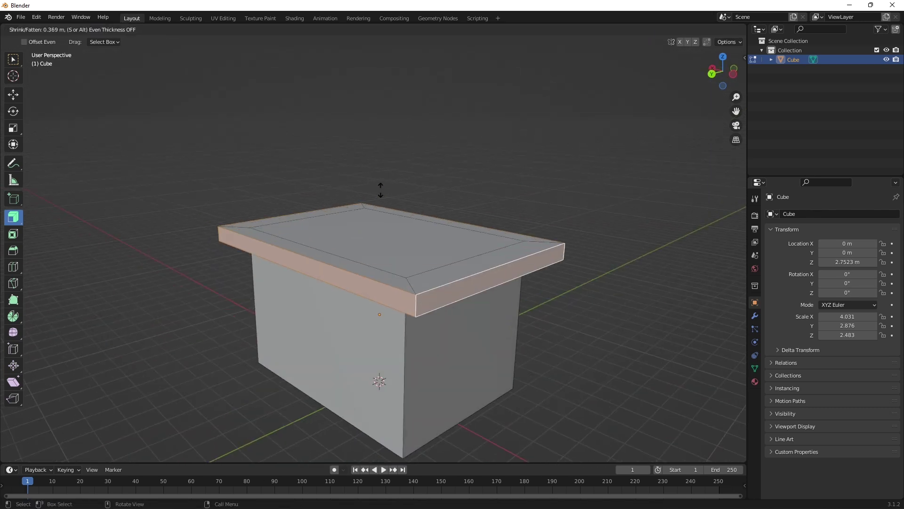
middle_click_drag(380, 192, 400, 212)
left_click(428, 234)
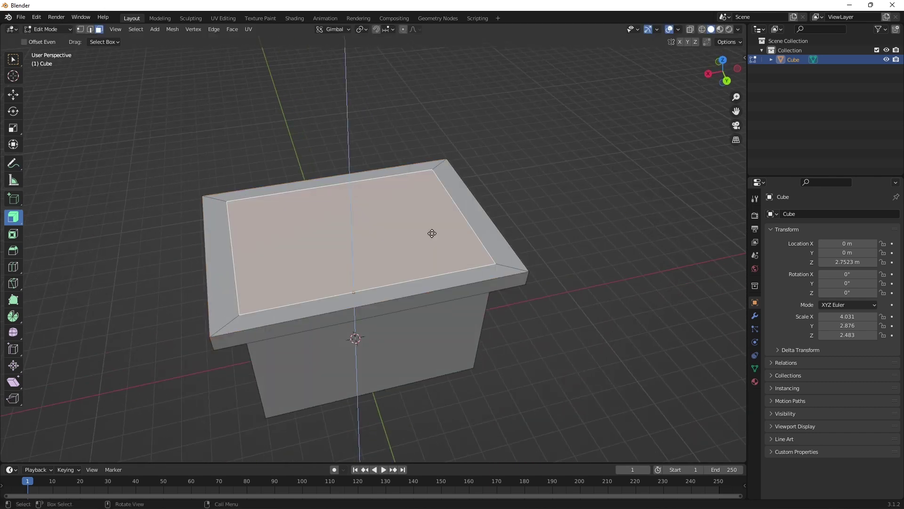
Extrude the inner top face downward to sink it into the box
key("e")
left_click(429, 249)
mouse_move(430, 249)
middle_mouse_down()
mouse_move(488, 225)
mouse_move(425, 220)
mouse_move(421, 228)
mouse_move(415, 203)
middle_mouse_up()
key("Tab")
Fatten the box's bottom face outward with Alt+S into a wide ledge
key("Tab")
left_click(414, 266)
mouse_move(415, 266)
middle_mouse_down()
mouse_move(357, 245)
mouse_move(351, 281)
middle_mouse_up()
key("alt+s")
left_click(355, 241)
middle_click_drag(355, 240, 460, 196)
key("Tab")
Raise the whole box higher along Z
key("g")
key("z")
left_click(411, 252)
middle_click_drag(411, 253, 443, 258)
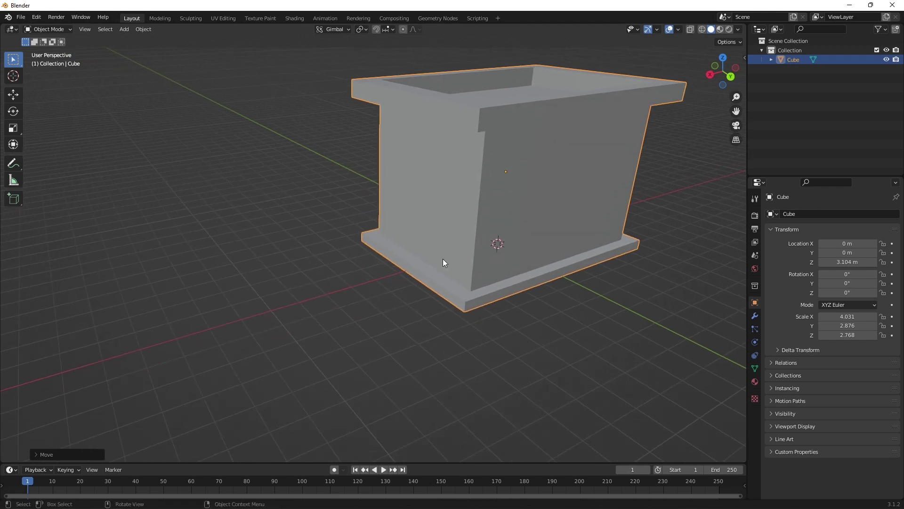
scroll(409, 262, "down", 3)
key("shift+a")
Add a plane under the box and scale it up evenly from the top view
left_click(419, 261)
key("s")
middle_click_drag(664, 295, 13, 295)
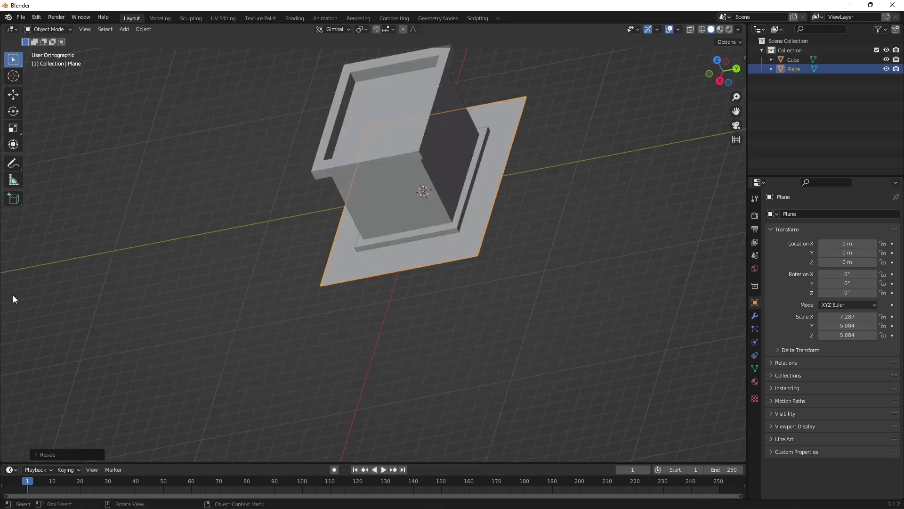
key("KP_1")
key("KP_7")
key("s")
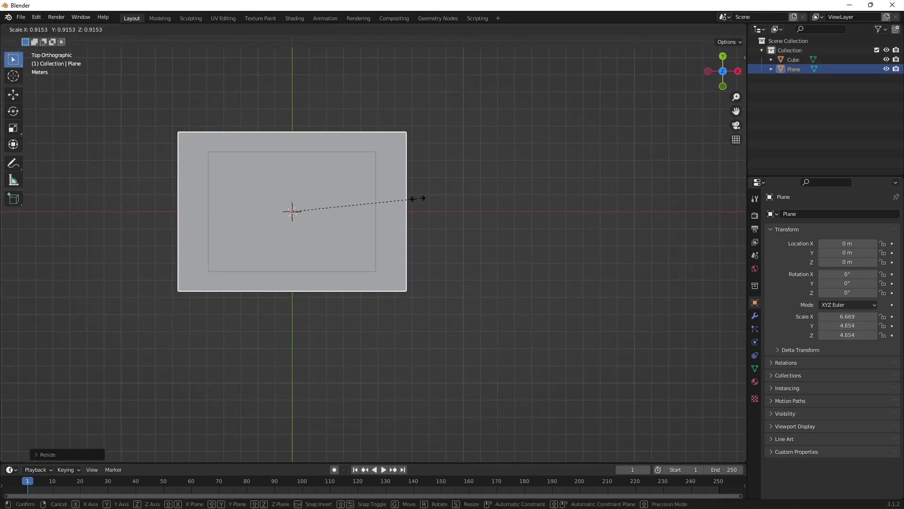
left_click(418, 196)
Stretch the plane along Y and X to about 8.631 by 6.429
key("s")
key("y")
left_click(452, 210)
middle_click_drag(452, 211, 228, 140)
key("s")
key("x")
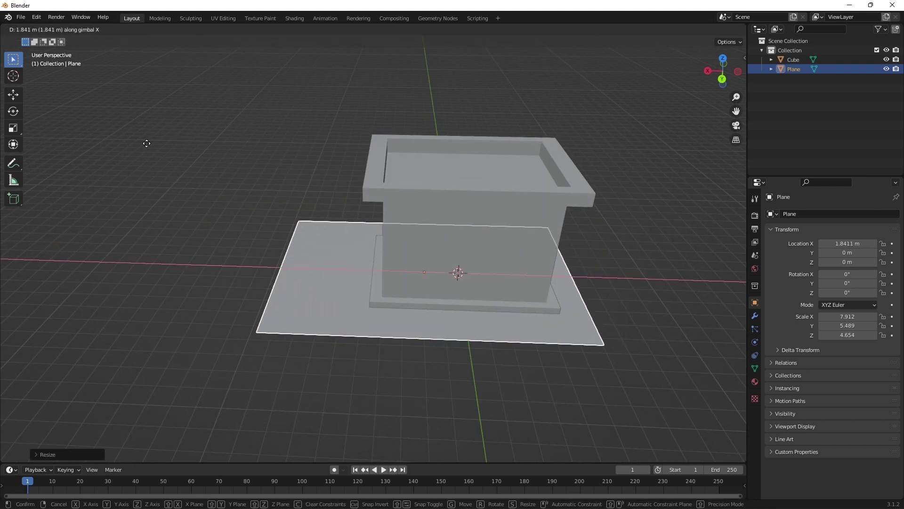
left_click(145, 141)
middle_click_drag(145, 141, 333, 171)
Shift the ground plane 1.918 m sideways along X
key("s")
key("x")
left_click(309, 167)
left_click(555, 203)
middle_click_drag(554, 203, 558, 169)
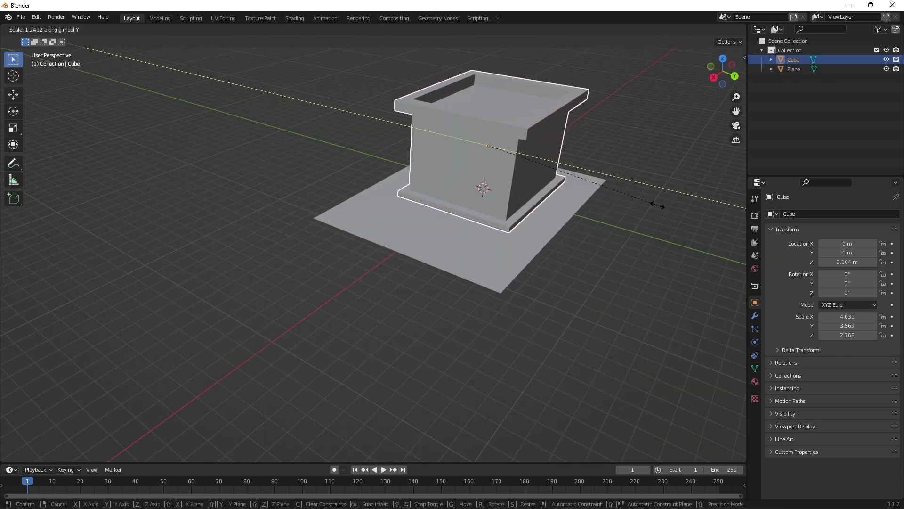
scroll(558, 168, "up", 3)
Give the ground plane thickness along Z to form a slab
left_click(438, 230)
middle_click_drag(437, 230, 425, 220)
key("g")
key("z")
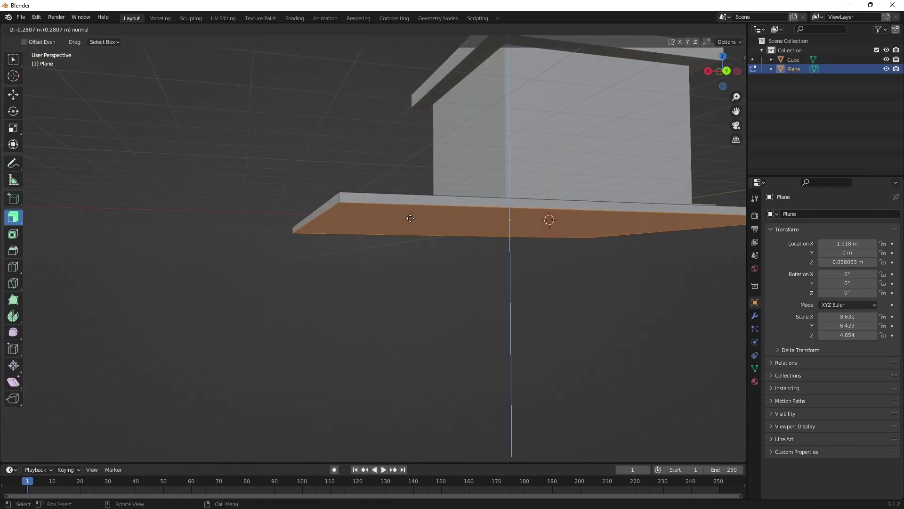
left_click(425, 220)
scroll(438, 192, "down", 4)
left_click(438, 191, "shift")
scroll(380, 229, "up", 4)
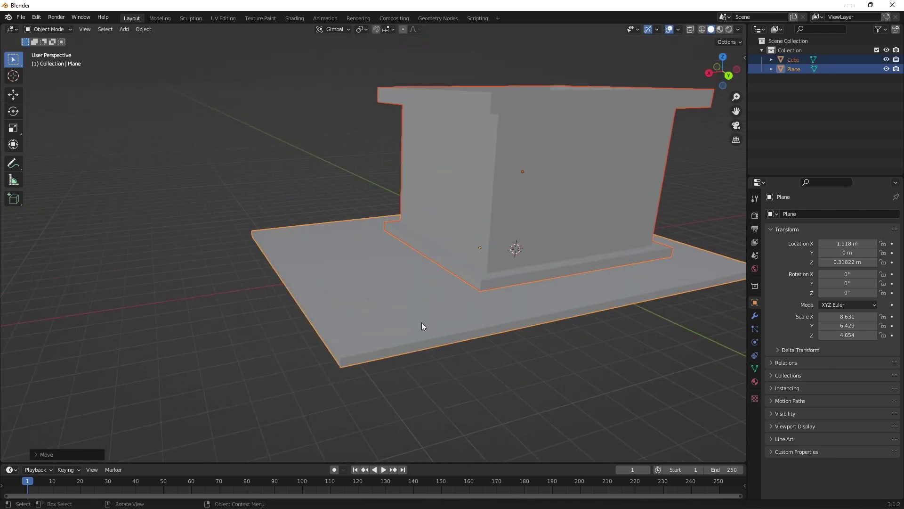
Add a loop cut across the slab in Edit Mode
key("Tab")
key("ctrl+r")
left_click(551, 323)
left_click(440, 354)
middle_click_drag(441, 354, 369, 232)
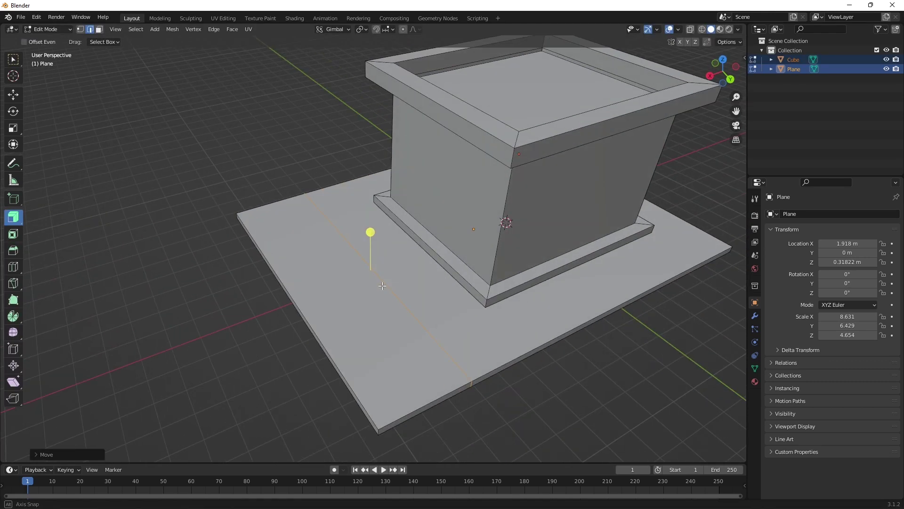
scroll(369, 233, "up", 3)
Add a small cube and turn on Random viewport colouring
key("Tab")
key("shift+a")
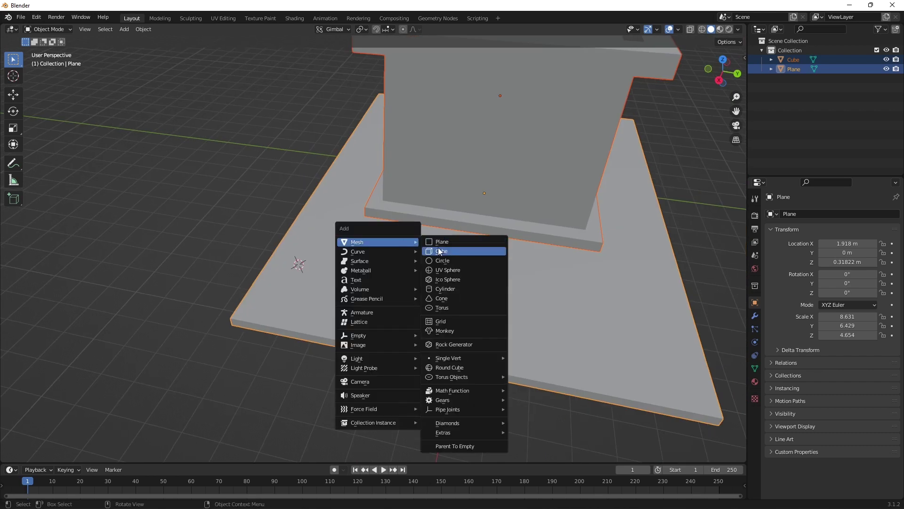
left_click(430, 246)
key("s")
left_click(738, 29)
left_click(731, 157)
Move the small cube up onto the slab along Z
middle_click_drag(471, 226, 442, 236)
key("g")
key("z")
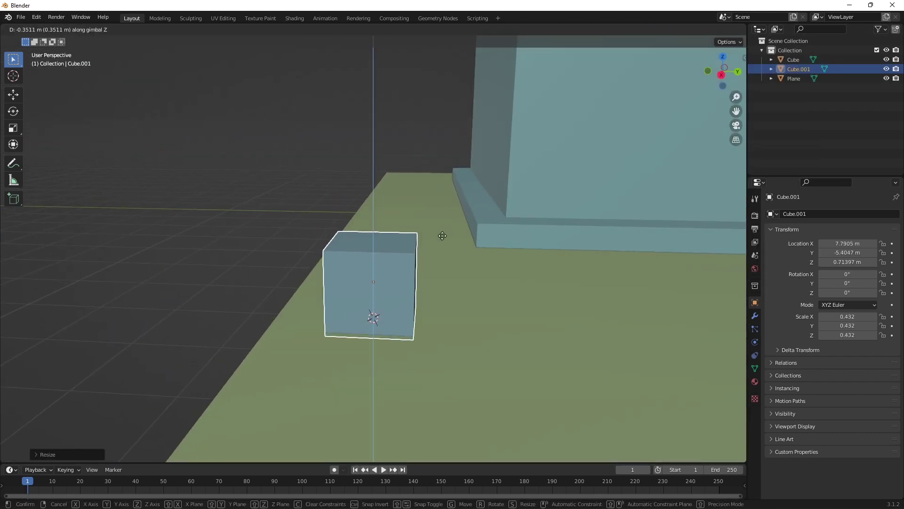
left_click(470, 247)
key("Tab")
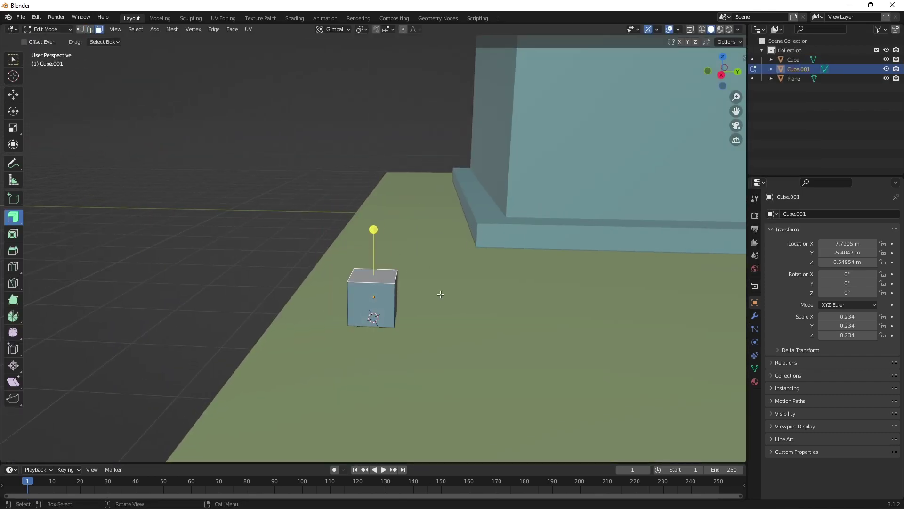
Extrude the cube's top face along its normal into a slender pole with a capped lamp head
right_click(398, 279)
left_click(403, 292)
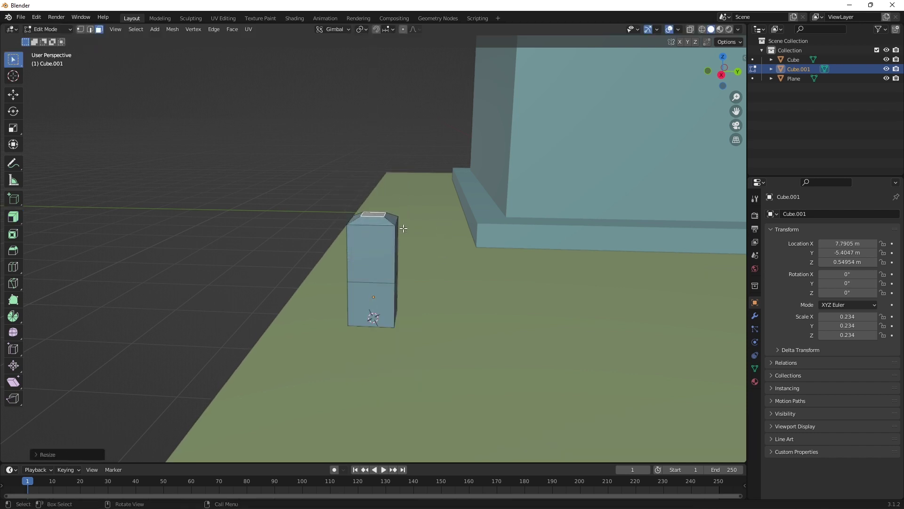
key("e")
left_click(408, 107)
key("KP_1")
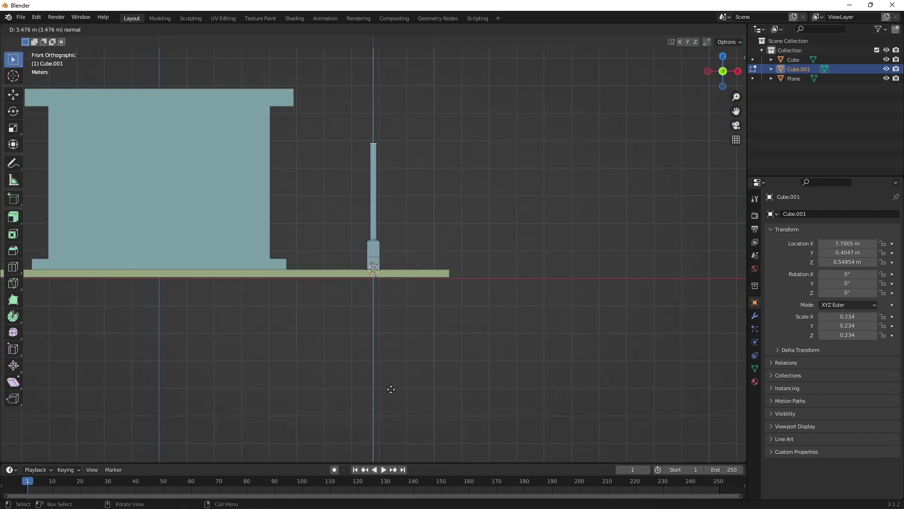
scroll(377, 137, "up", 4)
key("s")
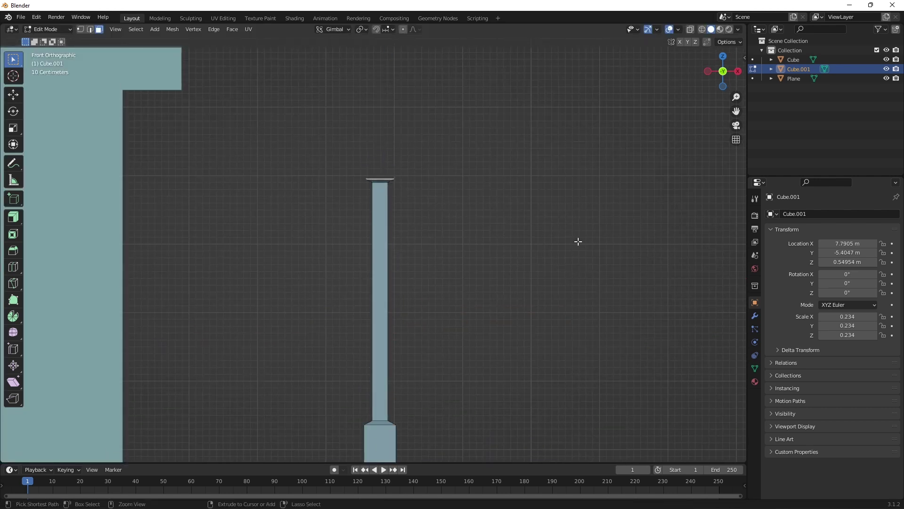
key("Escape")
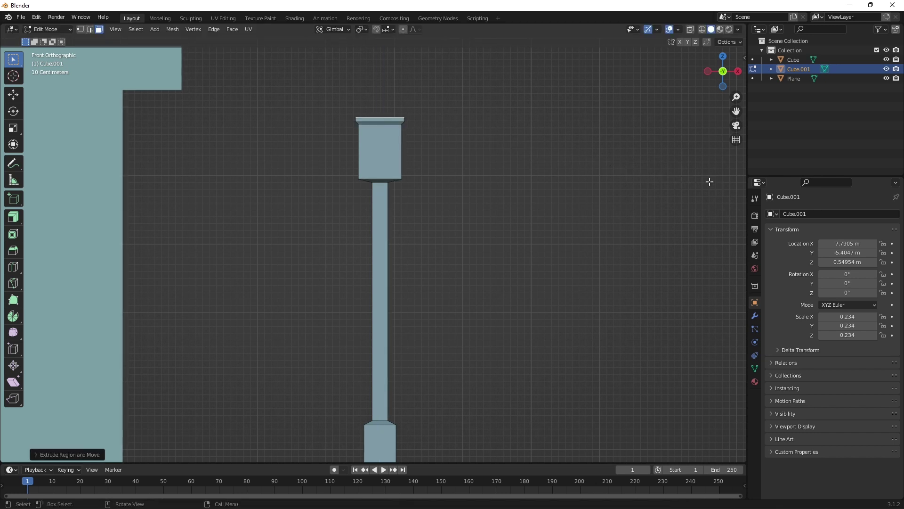
left_click(496, 178)
key("Tab")
middle_click_drag(496, 178, 259, 315)
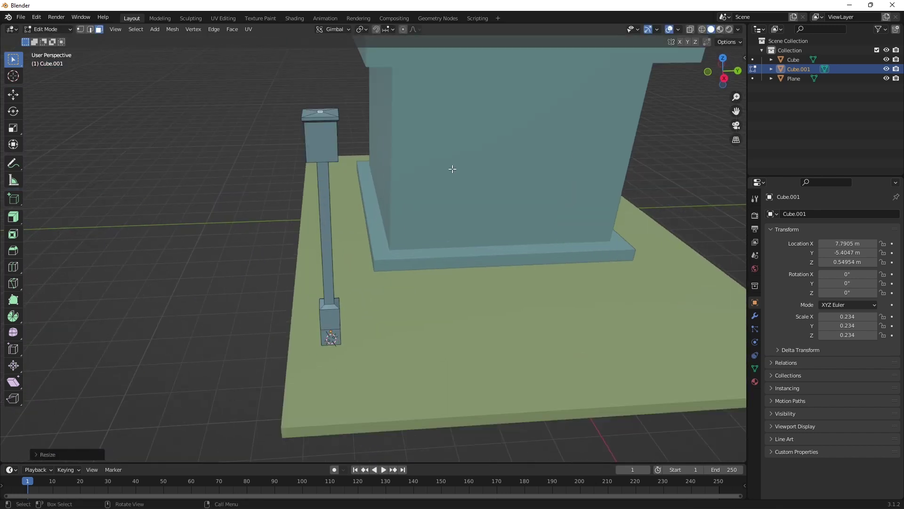
Duplicate the lamp post and move the copy along Y to the slab's opposite side
key("shift+d")
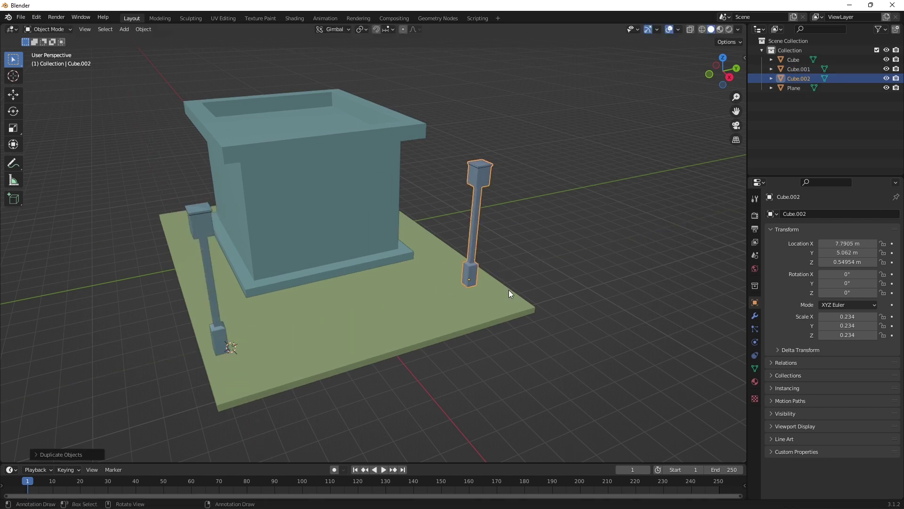
key("KP_7")
key("y")
left_click(511, 271)
mouse_move(512, 271)
middle_mouse_down()
mouse_move(436, 279)
mouse_move(491, 262)
mouse_move(401, 190)
mouse_move(440, 233)
middle_mouse_up()
left_click(440, 233)
Add two vertical loop cuts on the front wall and adjust their spacing
key("Tab")
key("ctrl+r")
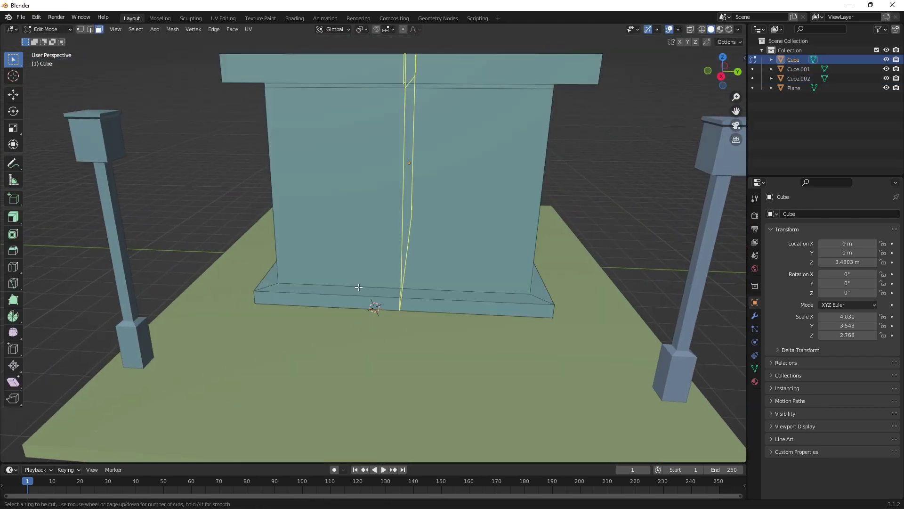
left_click(405, 212)
key("g")
key("x")
key("y")
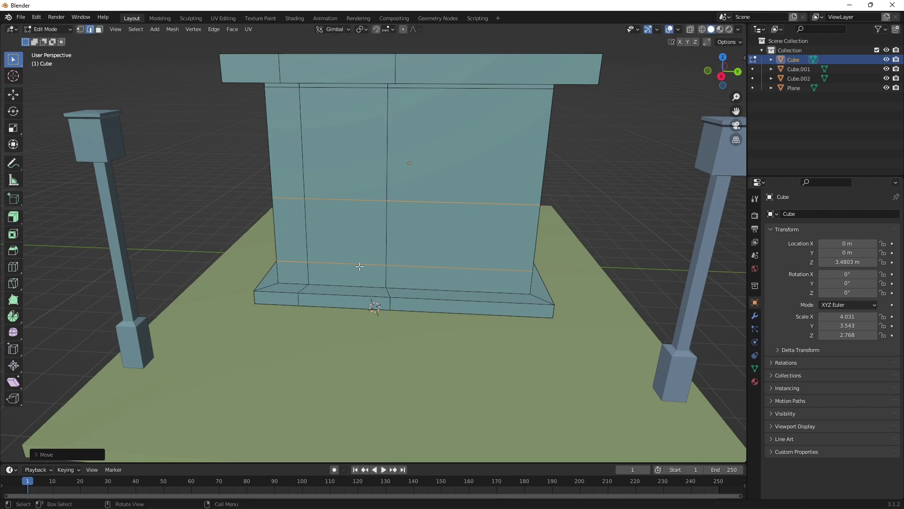
scroll(360, 266, "up", 2)
Select the doorway faces and push them inward into a recessed doorway
key("3")
left_click(392, 244, "shift")
key("ctrl+z")
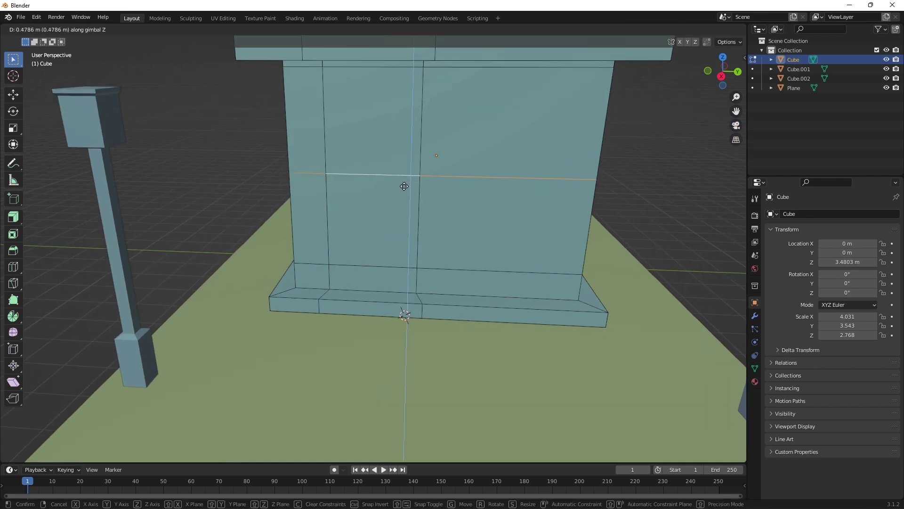
left_click(401, 226)
left_click(401, 268, "shift")
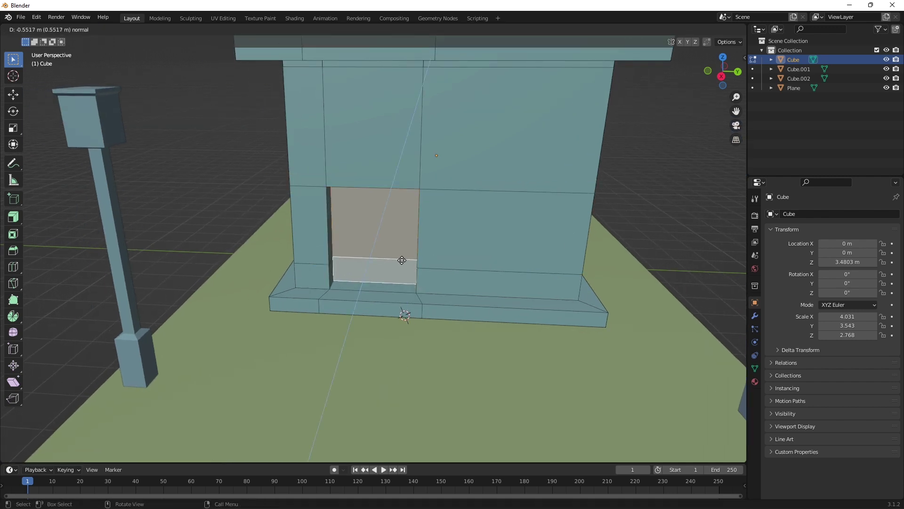
left_click(402, 260)
middle_click_drag(402, 260, 457, 279, "ctrl")
Add two more loop cuts spaced along Y to outline the window
left_click(445, 317)
right_click(446, 316)
key("s")
key("y")
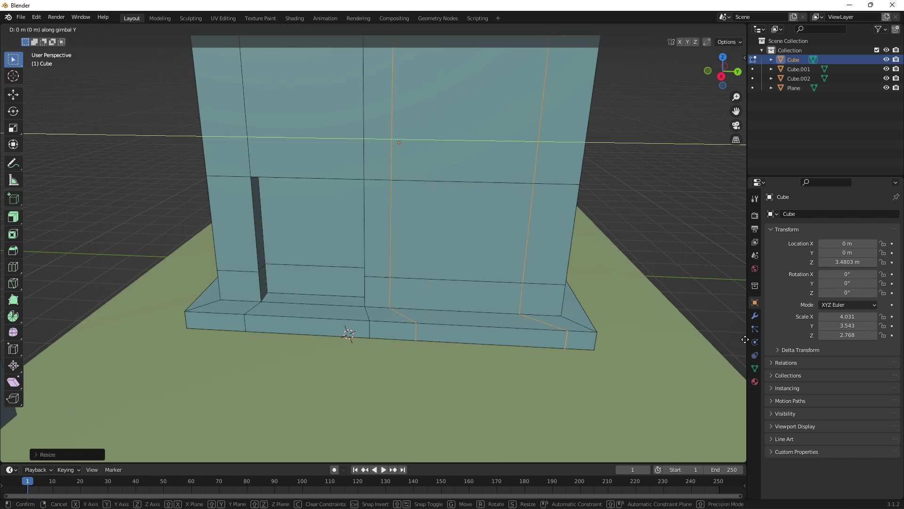
key("s")
Extrude and shrink the window face into an inset window panel
left_click(515, 272)
left_click(476, 234)
key("e")
right_click(476, 234)
key("s")
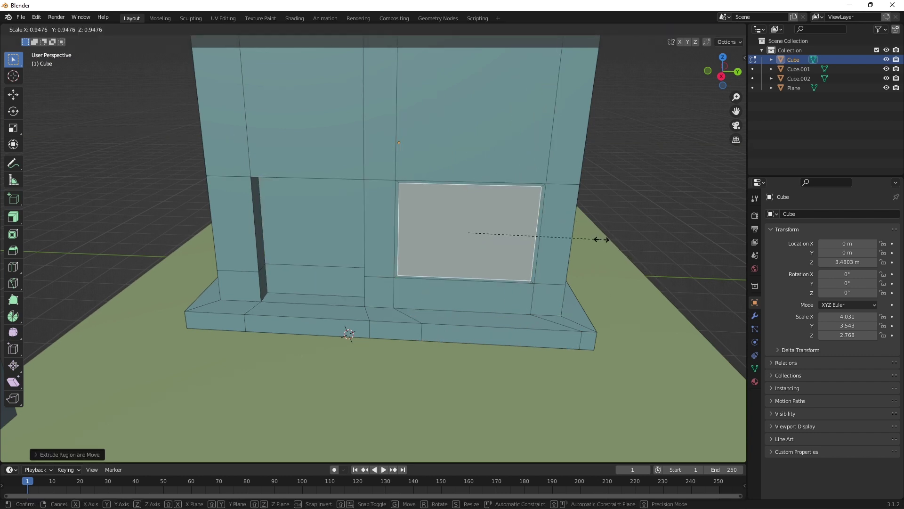
left_click(603, 234)
mouse_move(603, 234)
middle_mouse_down()
mouse_move(414, 303)
mouse_move(570, 351)
middle_mouse_up()
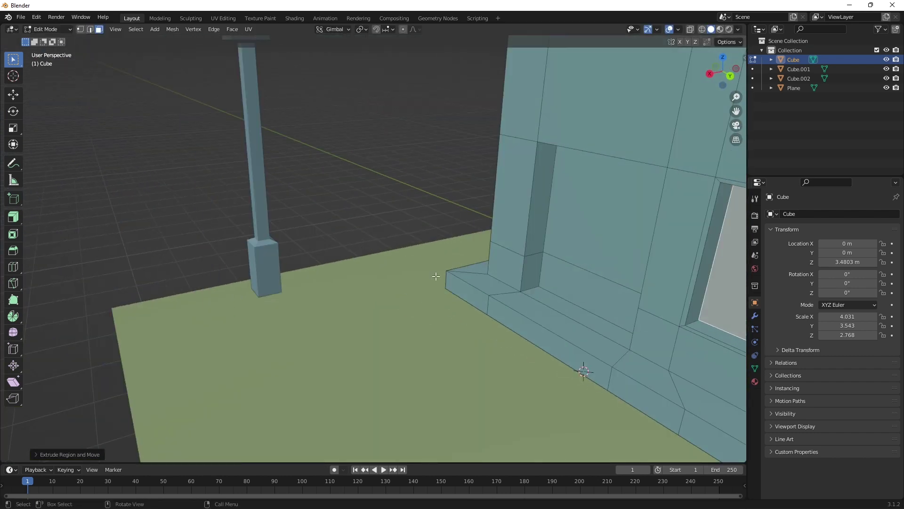
Extrude the base's front face into a first step and add a centred loop cut around the base
scroll(437, 277, "up", 3)
left_click(438, 303)
scroll(439, 304, "down", 3)
key("e")
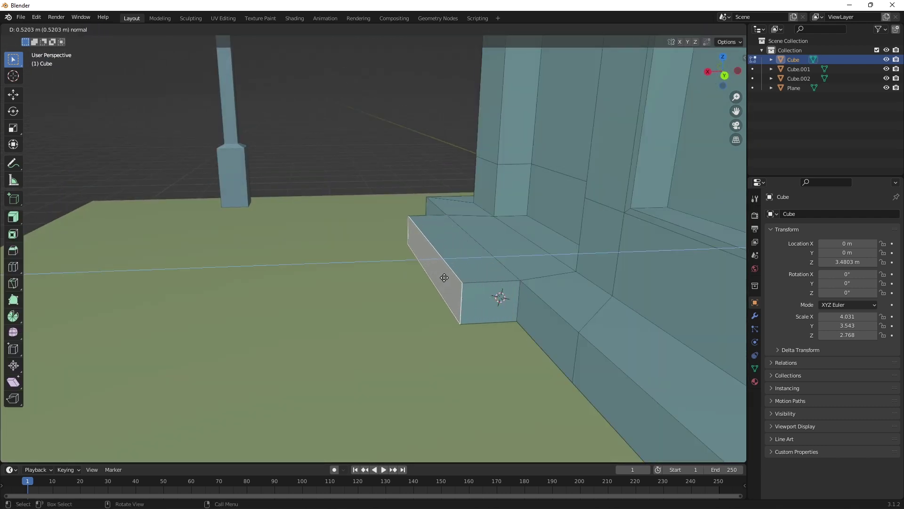
left_click(444, 284)
middle_click_drag(444, 284, 541, 267)
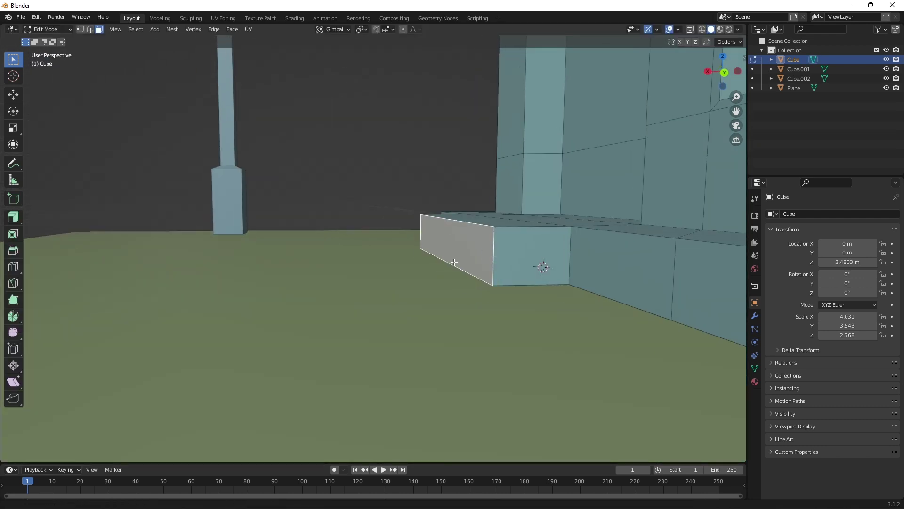
key("ctrl+r")
left_click(491, 288)
right_click(492, 287)
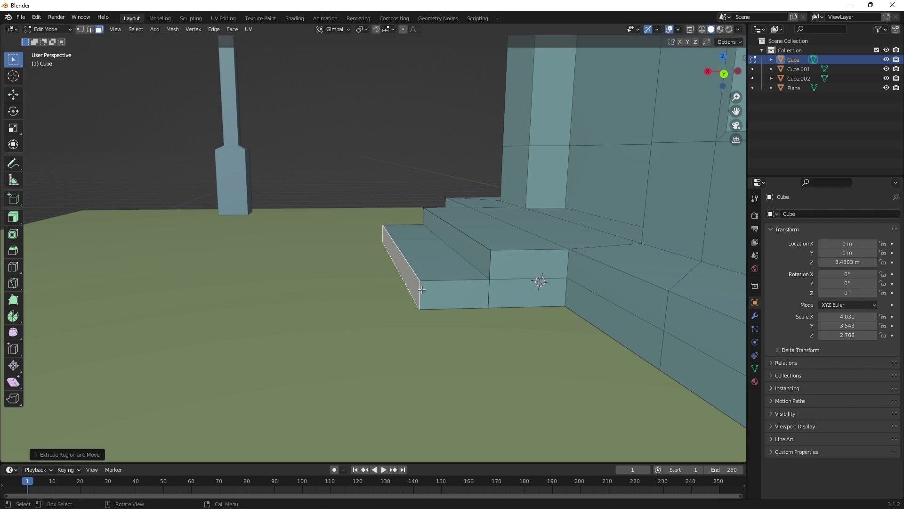
Extrude a second, lower step out from the base in front of the doorway
middle_click_drag(422, 289, 440, 282)
key("2")
key("KP_7")
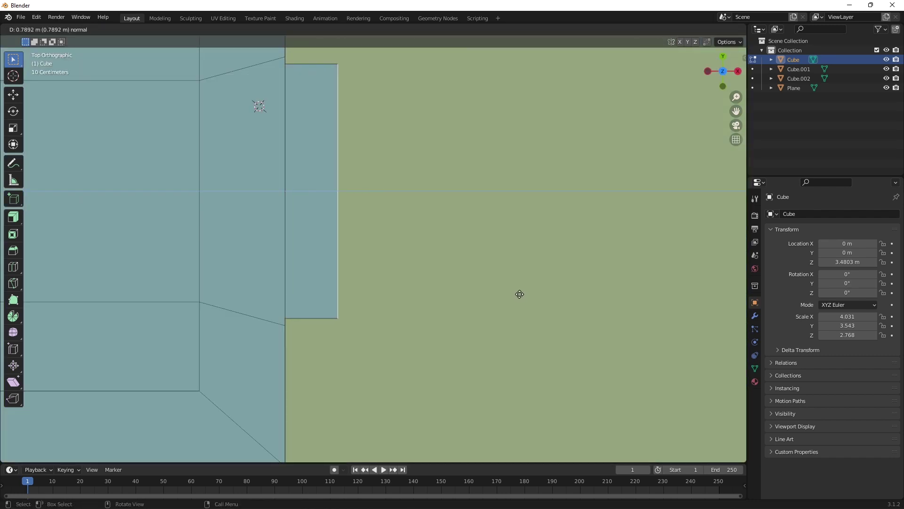
left_click(538, 297)
middle_click_drag(538, 297, 333, 253)
key("ctrl+r")
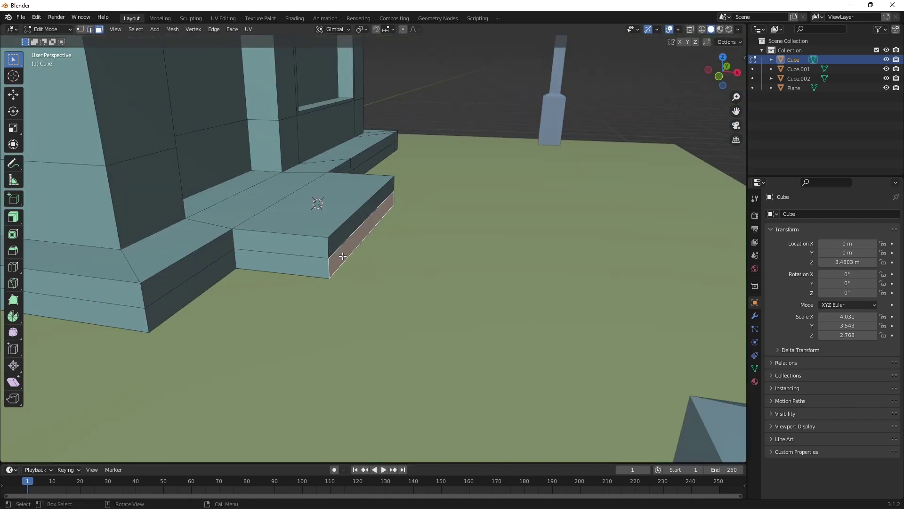
key("KP_7")
key("e")
left_click(418, 248)
mouse_move(418, 248)
middle_mouse_down()
mouse_move(564, 269)
mouse_move(344, 236)
mouse_move(384, 278)
mouse_move(556, 278)
middle_mouse_up()
Adjust the step faces, return to Object Mode and add a cube beside the steps
middle_click_drag(537, 310, 409, 315)
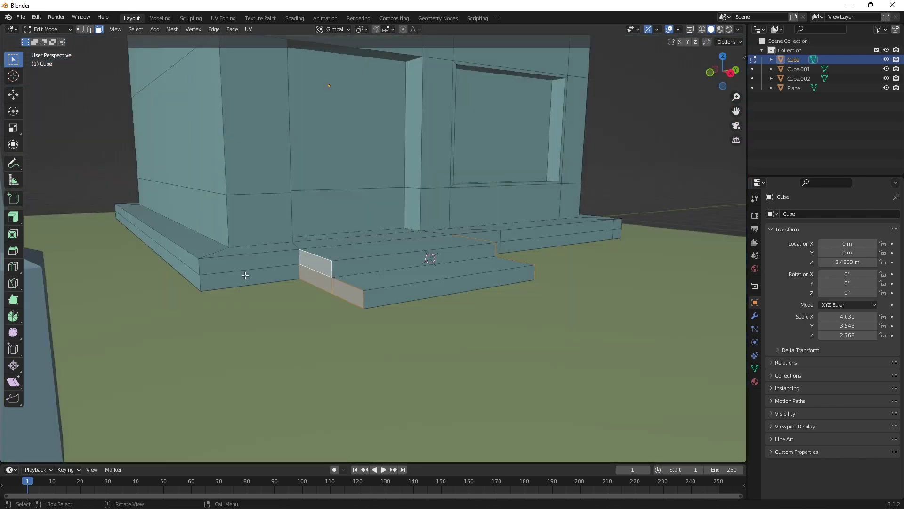
middle_click_drag(245, 275, 416, 222)
key("shift+space")
key("e")
key("Escape")
key("Tab")
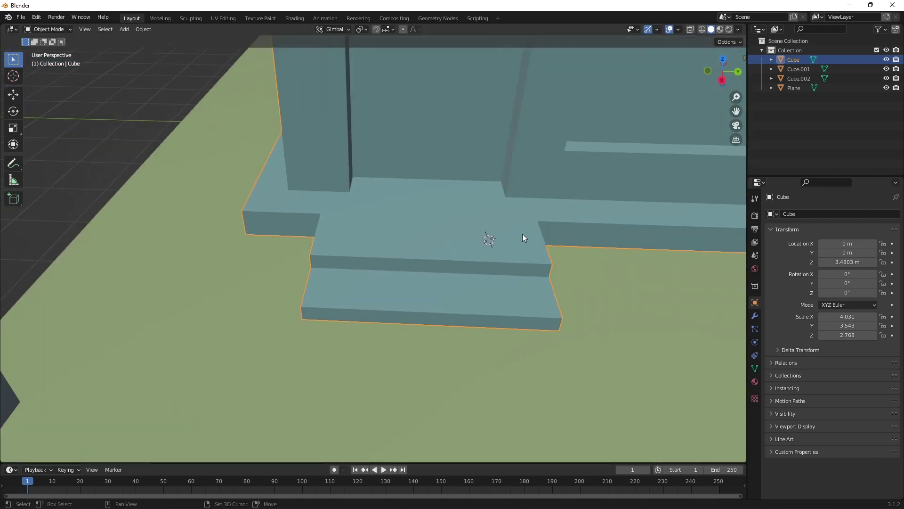
mouse_move(525, 236)
middle_mouse_down()
mouse_move(476, 204)
mouse_move(571, 289)
middle_mouse_up()
key("shift+a")
Shrink the new cube and stretch it into a tall thin post beside the steps
key("s")
left_click(571, 307)
key("g")
key("x")
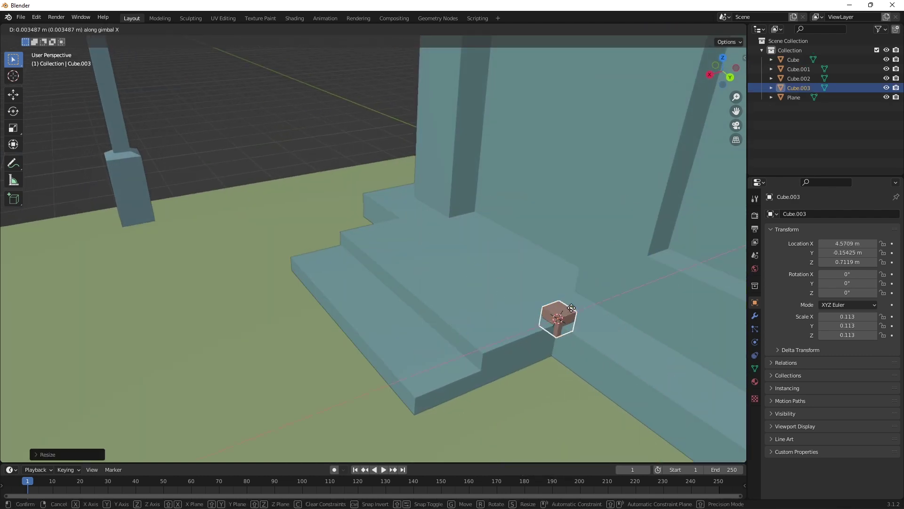
scroll(569, 295, "up", 3)
middle_click_drag(594, 283, 495, 305)
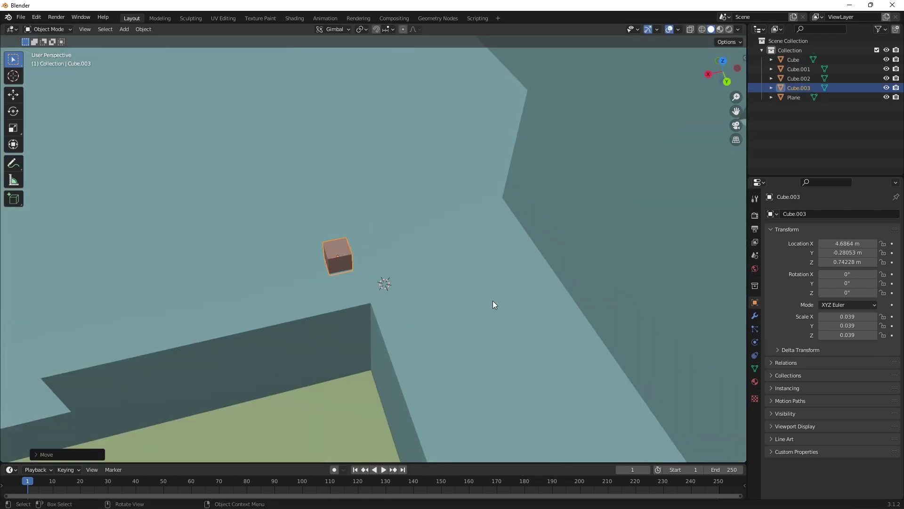
key("g")
left_click(739, 219)
scroll(332, 196, "down", 3)
scroll(376, 218, "up", 2)
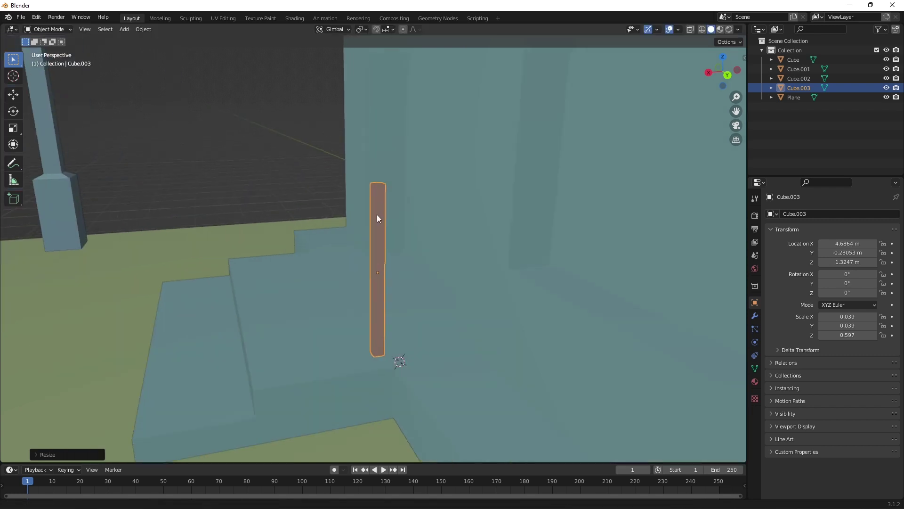
left_click(451, 231)
Duplicate the post along X to make a second post flanking the steps
key("shift+d")
key("x")
left_click(430, 215)
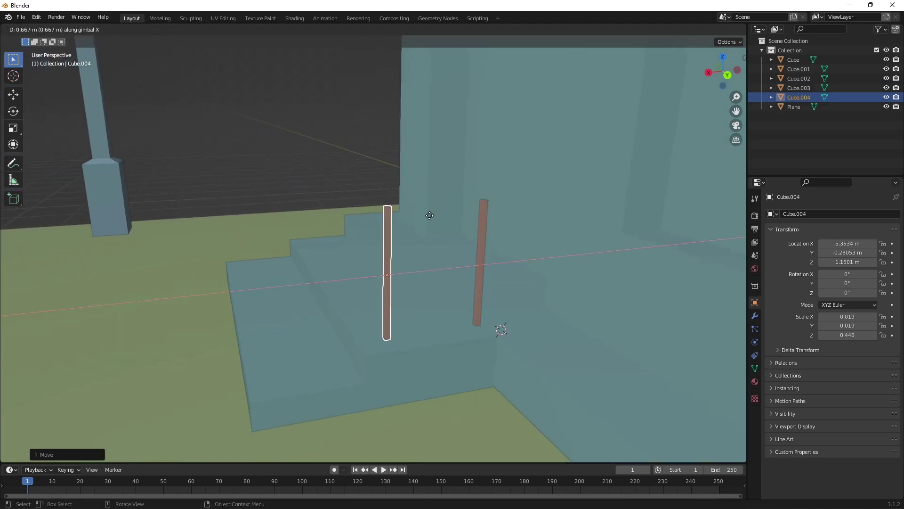
key("KP_1")
left_click(352, 286)
mouse_move(352, 287)
middle_mouse_down()
mouse_move(165, 292)
mouse_move(420, 264)
mouse_move(518, 271)
middle_mouse_up()
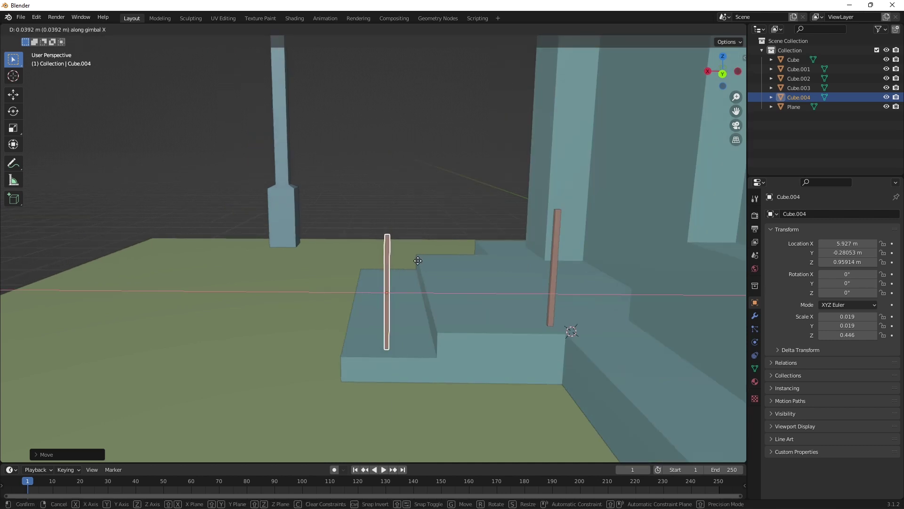
Duplicate a post and rotate the copy 90° around Y into a horizontal bar
left_click(557, 273)
middle_click_drag(573, 245, 300, 265)
left_click(300, 265)
key("shift+d")
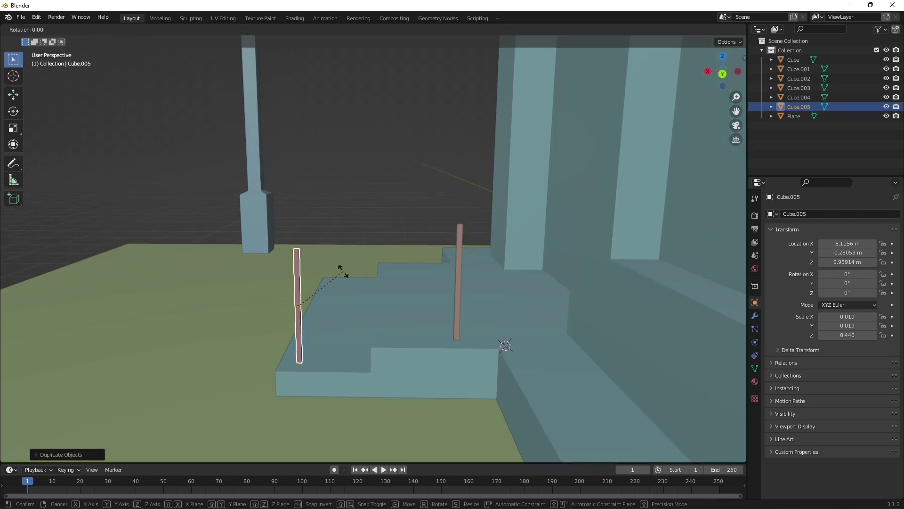
key("r")
key("y")
key("9")
key("0")
key("Return")
key("g")
key("KP_1")
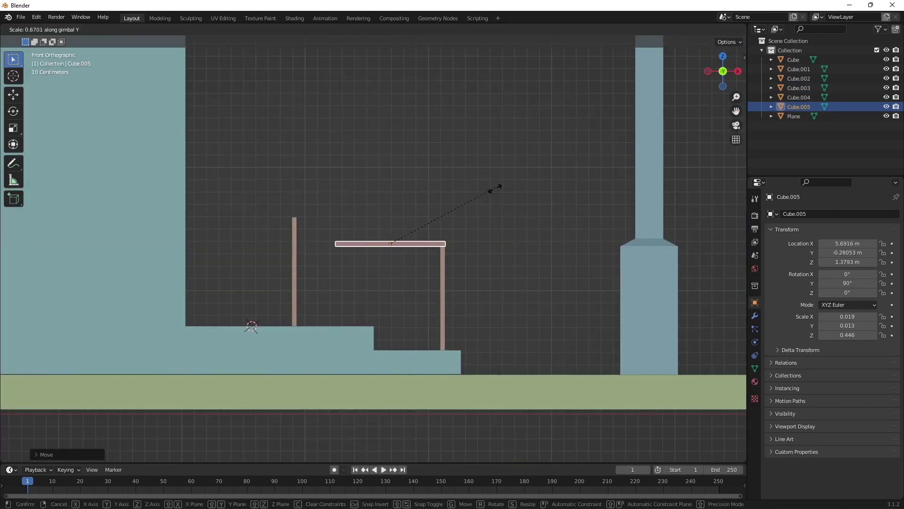
Scale the bar down into a thinner rail on top of the posts
key("Escape")
key("s")
key("Escape")
mouse_move(358, 145)
middle_mouse_down()
mouse_move(365, 196)
mouse_move(538, 183)
middle_mouse_up()
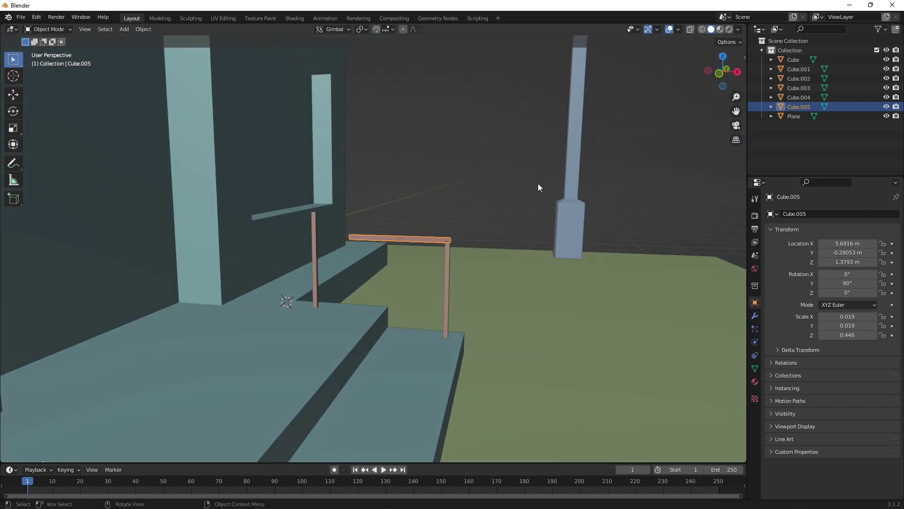
key("s")
left_click(456, 226)
middle_click_drag(456, 226, 535, 252)
key("s")
left_click(535, 252)
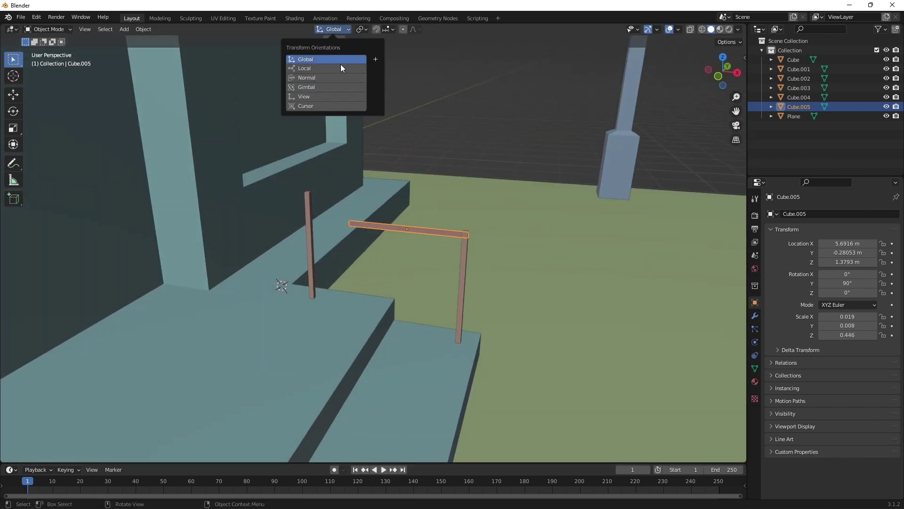
With Gimbal orientation, move the rail along X and tilt it into a slope
left_click(325, 87)
mouse_move(394, 89)
middle_mouse_down()
mouse_move(564, 167)
mouse_move(448, 96)
middle_mouse_up()
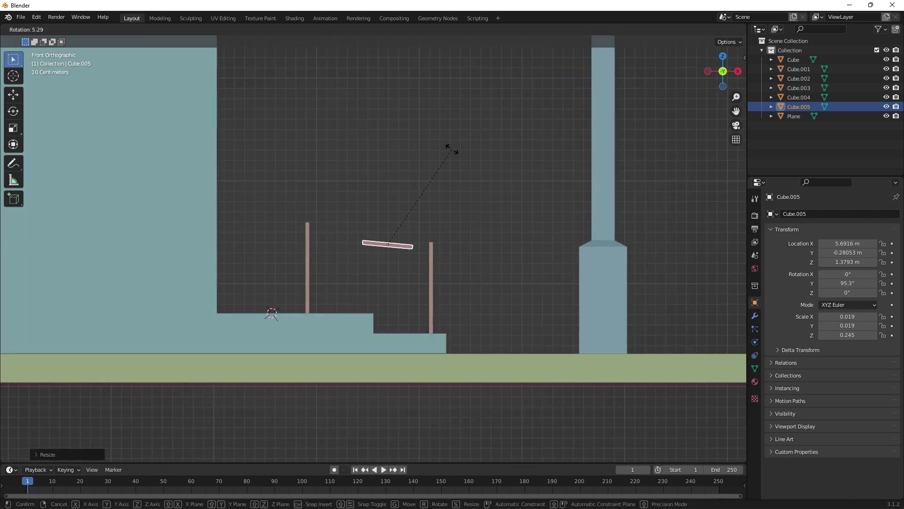
left_click(494, 160)
key("r")
left_click(531, 172)
Extrude the rail's end face in Edit Mode to extend the handrail
key("Tab")
middle_click_drag(532, 172, 265, 303)
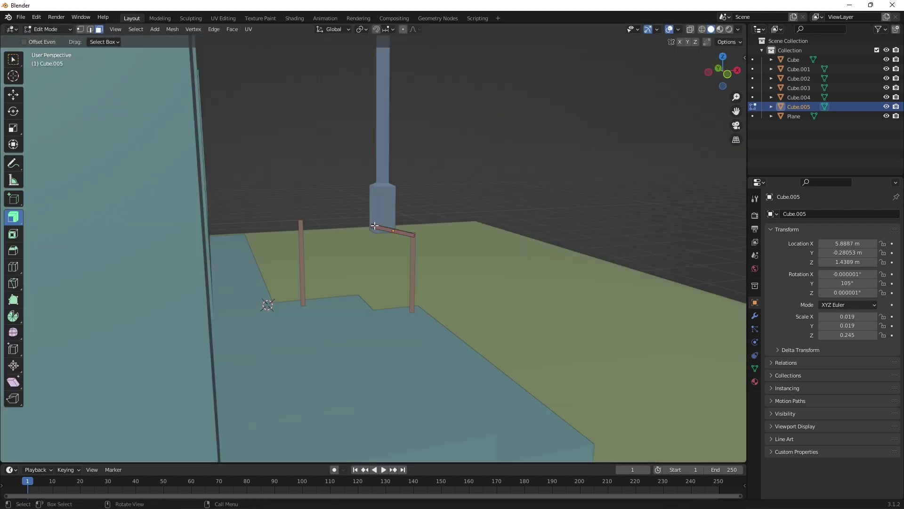
middle_click_drag(130, 375, 358, 202, "alt")
key("e")
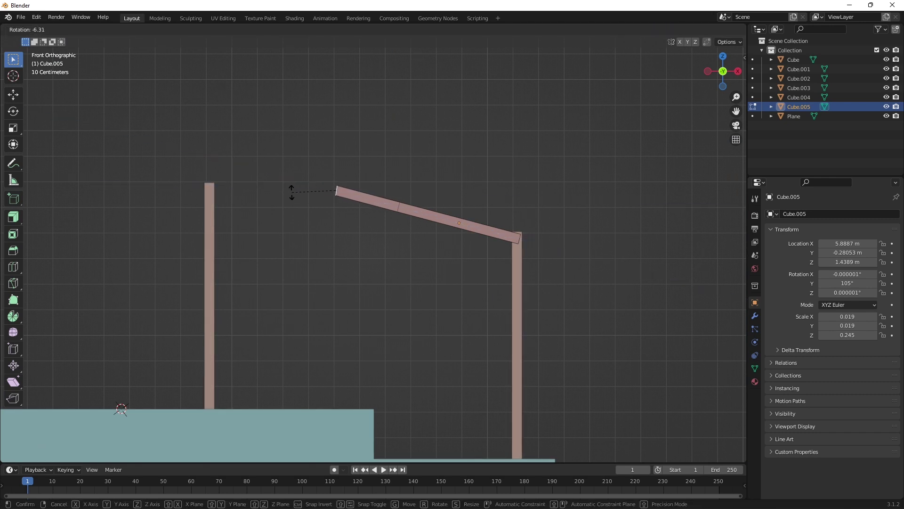
right_click(166, 184)
scroll(208, 163, "down", 3)
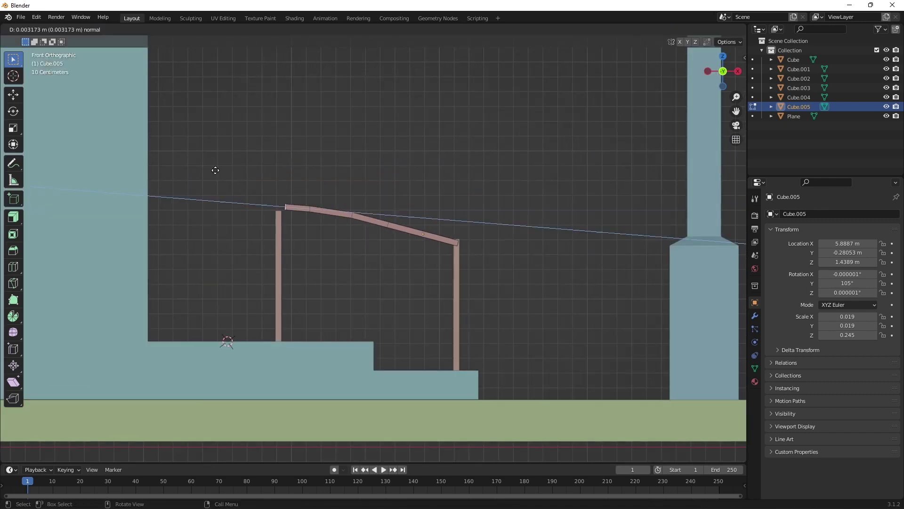
right_click(73, 173)
key("Tab")
middle_click_drag(73, 173, 226, 202)
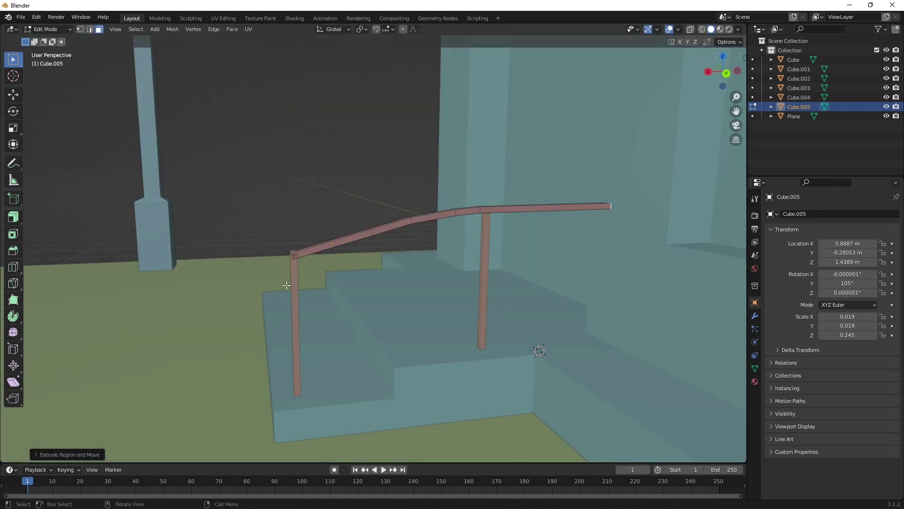
Move the left post down along Z
left_click(293, 325)
key("g")
key("z")
left_click(306, 241)
mouse_move(306, 244)
middle_mouse_down()
mouse_move(278, 244)
mouse_move(447, 301)
mouse_move(508, 226)
mouse_move(414, 263)
middle_mouse_up()
Rotate the handrail on Y and raise it along Z to sit over the posts
left_click(278, 245)
key("r")
key("y")
left_click(276, 252)
key("g")
key("z")
left_click(431, 283)
key("s")
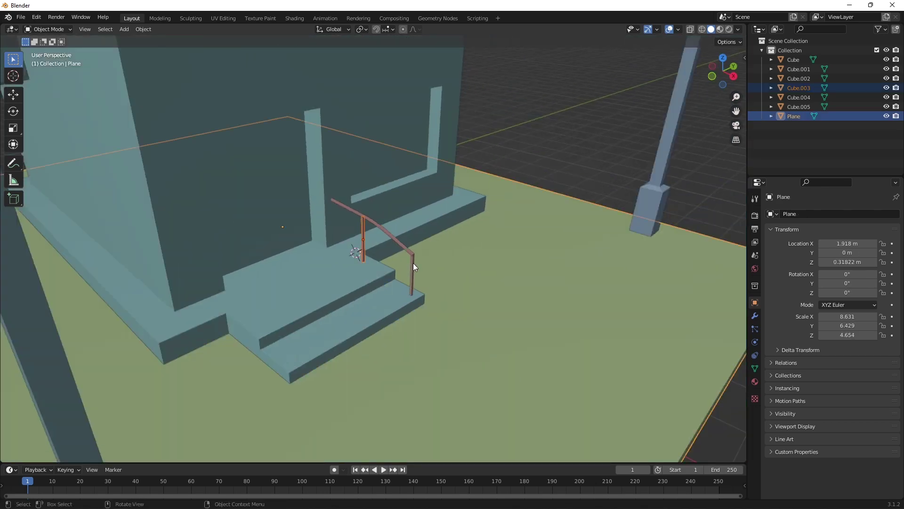
Duplicate the whole railing onto the other side of the steps
left_click(414, 262, "shift")
key("shift+d")
left_click(226, 272)
mouse_move(226, 272)
middle_mouse_down()
mouse_move(288, 276)
mouse_move(316, 252)
mouse_move(228, 255)
mouse_move(278, 247)
mouse_move(425, 352)
mouse_move(392, 312)
middle_mouse_up()
left_click(319, 246)
Add a new small cube near the steps
key("shift+a")
left_click(582, 185)
key("s")
left_click(502, 268)
In top view, finalize the small cube's new position and size
key("KP_7")
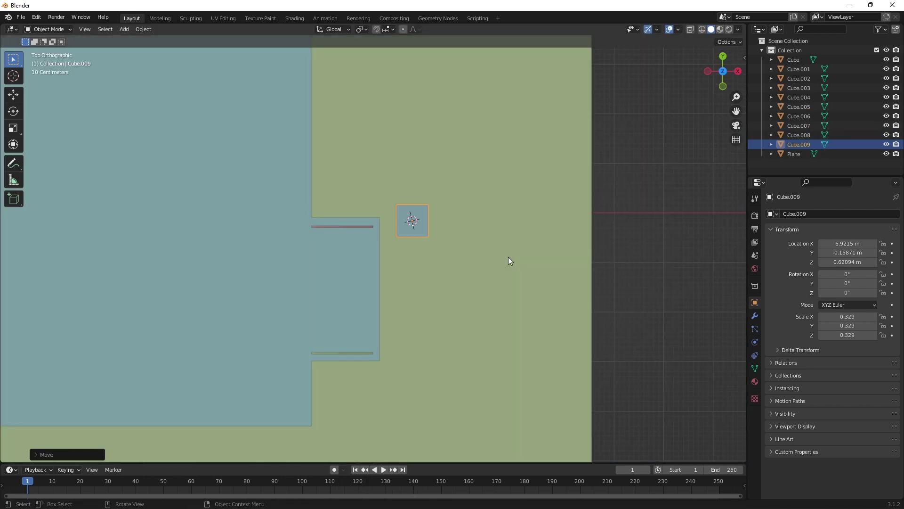
left_click(537, 236)
middle_click_drag(536, 236, 524, 271, "shift")
left_click(406, 172)
scroll(405, 172, "down", 4)
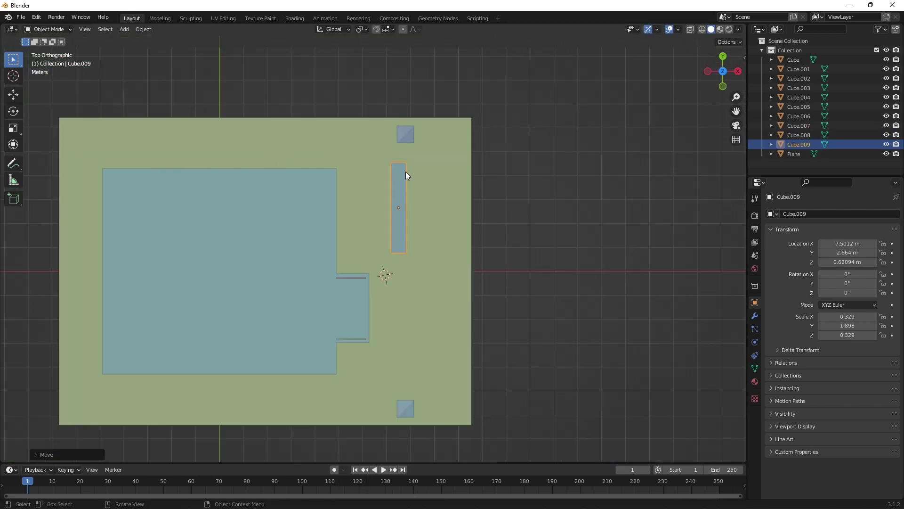
left_click(438, 172)
Select Cube.001, the Plane and Cube.002, then shift the long block along X
left_click(424, 330)
left_click(406, 409, "shift")
left_click(405, 134, "shift")
scroll(402, 236, "up", 3)
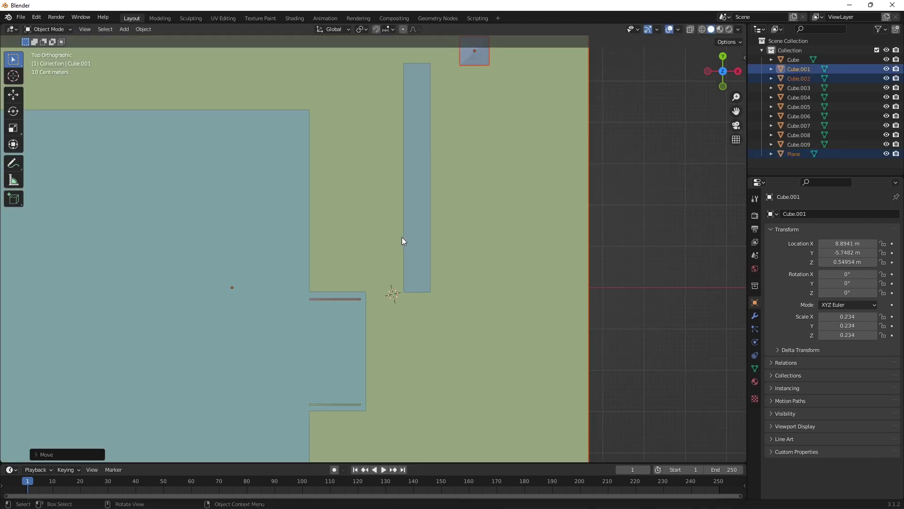
middle_click_drag(402, 237, 445, 225, "shift")
left_click(410, 222)
key("g")
key("x")
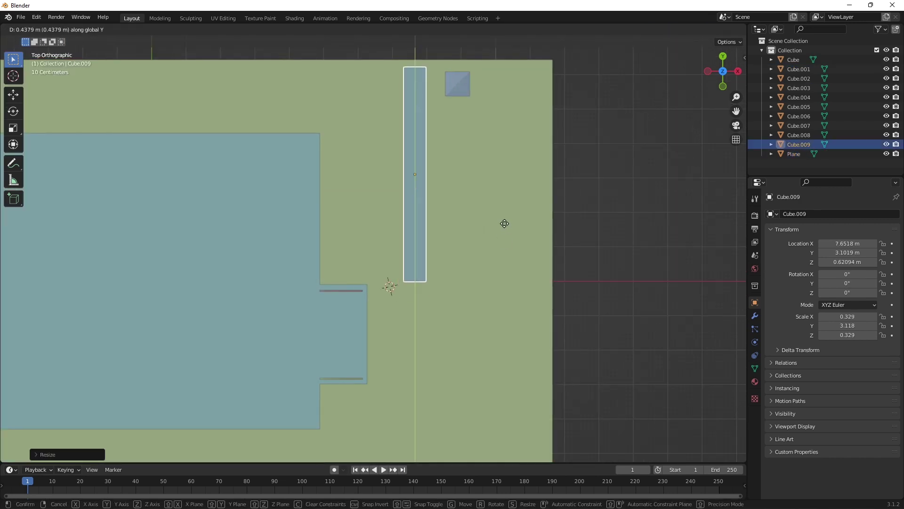
left_click(504, 224)
Stretch the long block along Y, then duplicate it and turn the copy 90°
key("s")
key("y")
key("shift+d")
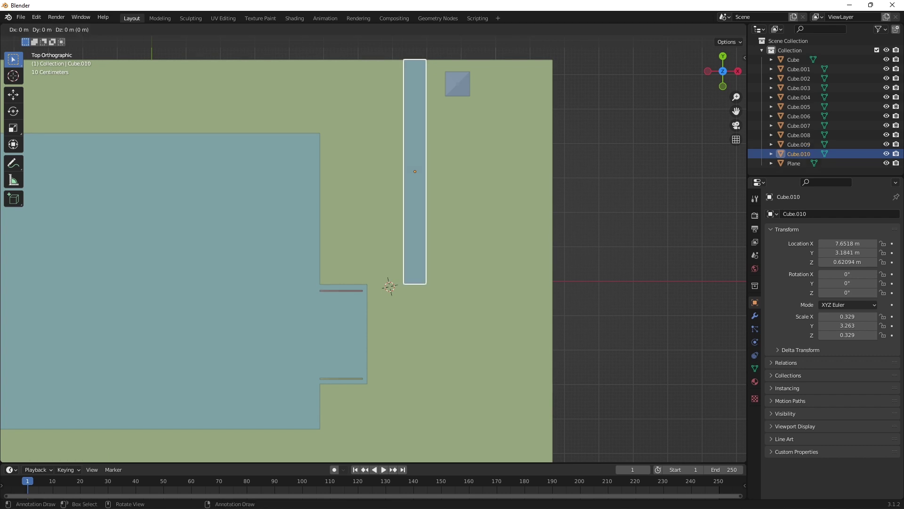
type("90")
key("Return")
key("g")
left_click(353, 113)
middle_click_drag(353, 113, 473, 150)
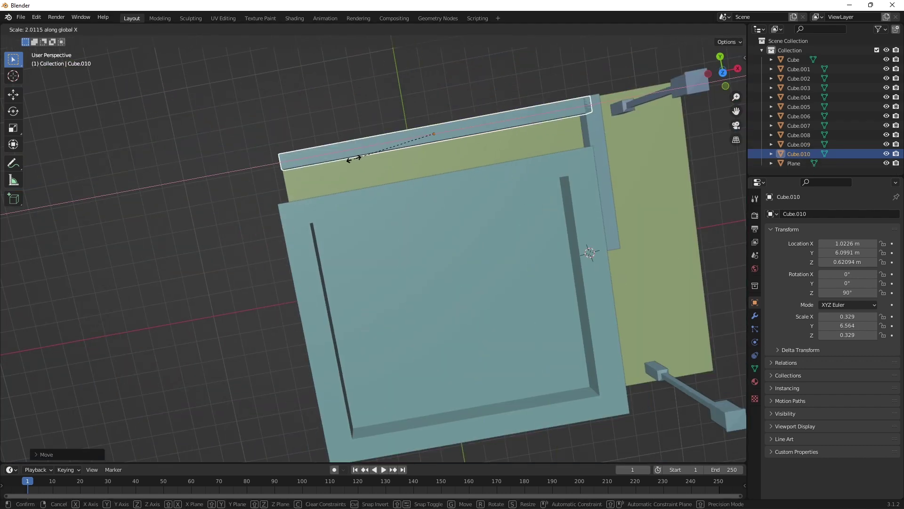
key("Escape")
Move the rotated wall along Y so it lines the back edge of the base
middle_click_drag(351, 157, 364, 342)
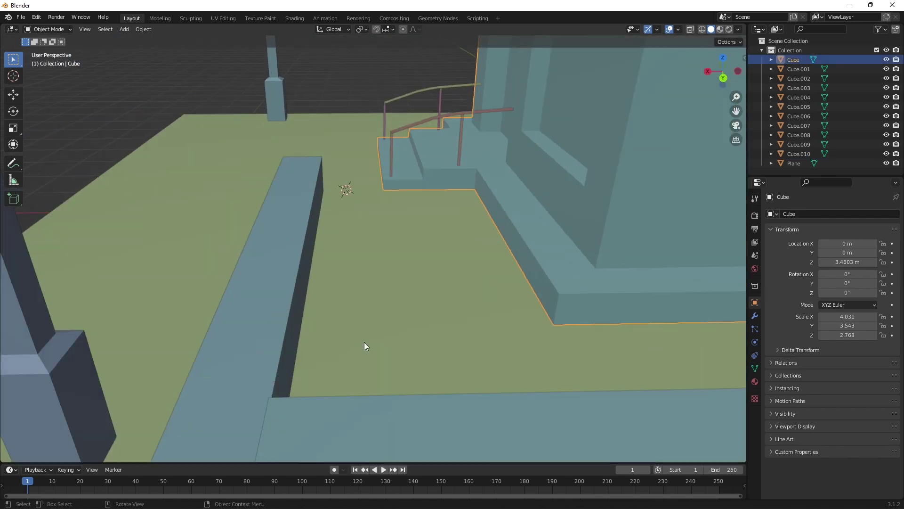
key("g")
key("x")
key("y")
left_click(373, 313)
scroll(428, 321, "down", 3)
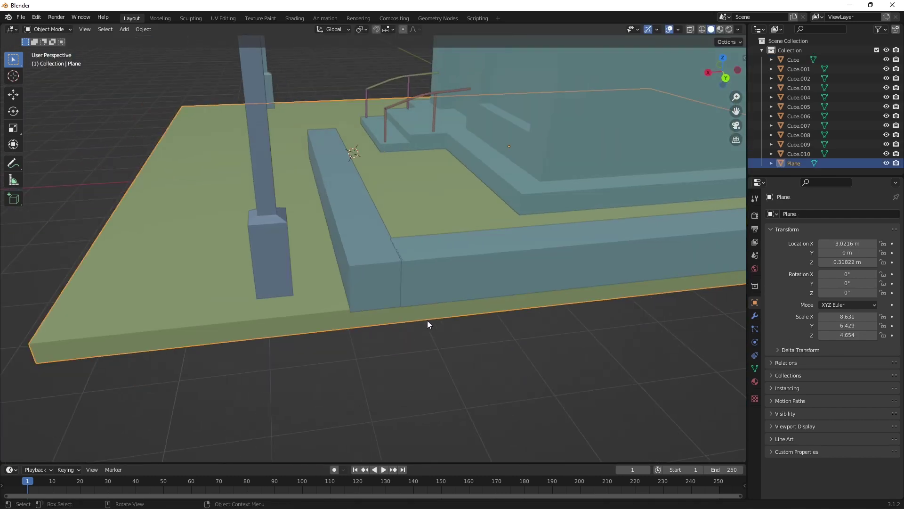
mouse_move(427, 320)
middle_mouse_down()
mouse_move(412, 264)
mouse_move(535, 338)
mouse_move(508, 278)
middle_mouse_up()
scroll(536, 338, "up", 3)
middle_click_drag(321, 231, 501, 323)
scroll(501, 323, "up", 3)
Shorten the curb slab along Y and slide it to a new spot on the base edge
left_click(399, 315)
key("s")
key("y")
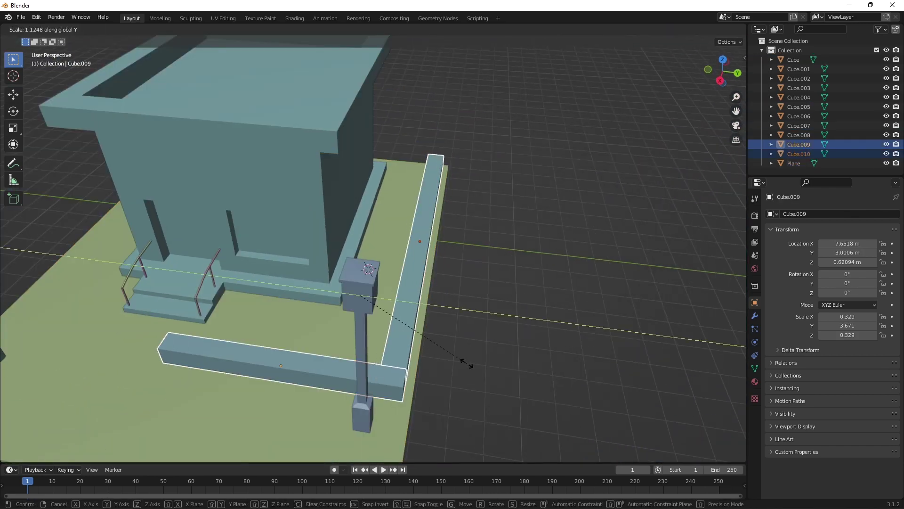
left_click(474, 363)
mouse_move(473, 362)
middle_mouse_down()
mouse_move(501, 318)
mouse_move(450, 318)
middle_mouse_up()
key("g")
left_click(502, 318)
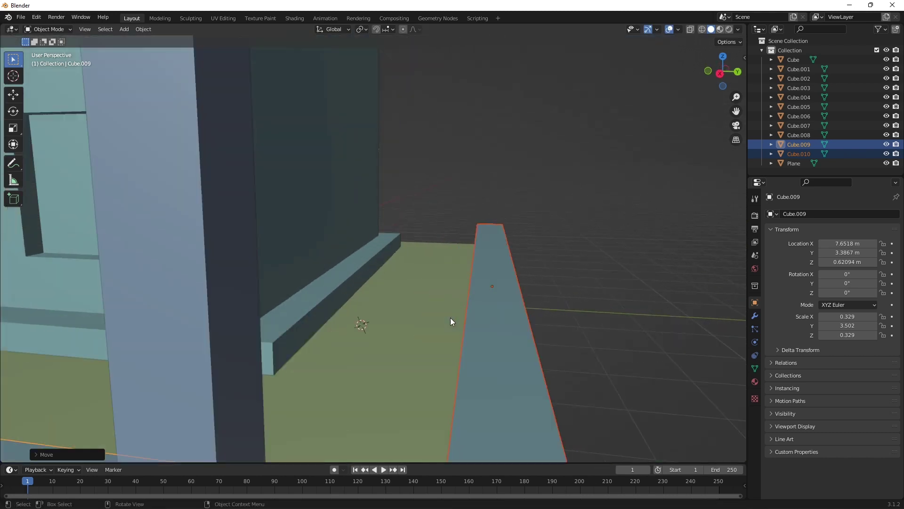
key("shift+a")
Add a cube at the 3D cursor and stretch it along Z into a trunk
left_click(471, 121)
key("s")
left_click(481, 328)
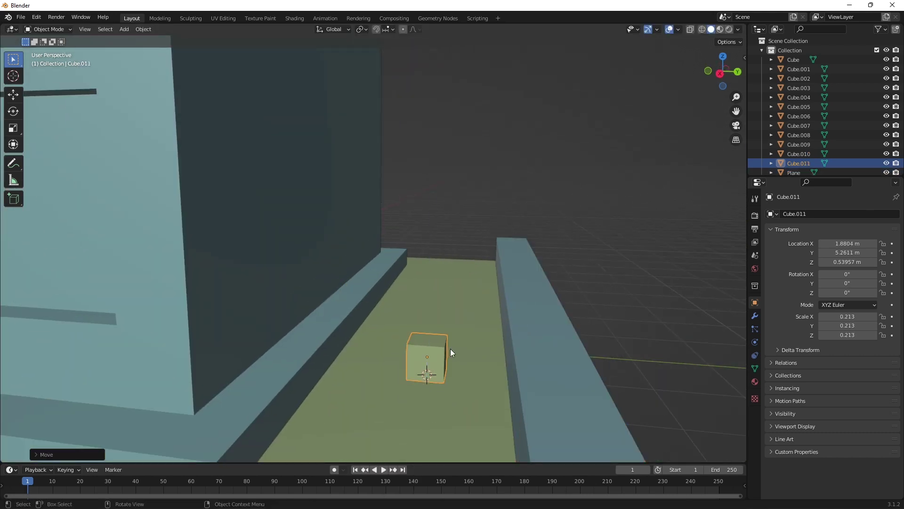
key("s")
key("z")
left_click(451, 330)
Hide the lamp post with H and enter Edit Mode on the trunk in side view
key("KP_3")
left_click(470, 273)
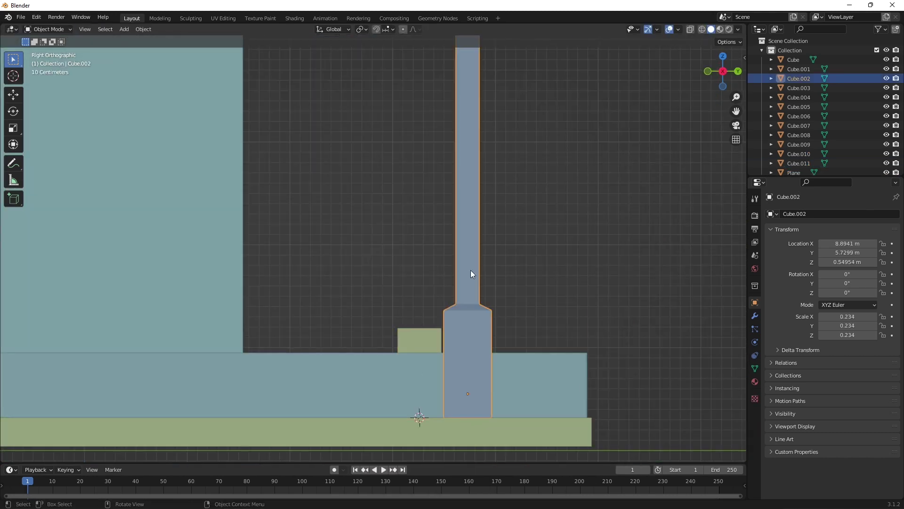
key("h")
middle_click_drag(471, 273, 457, 305)
key("Tab")
key("KP_3")
Extrude the trunk's top into a wide canopy base, then extrude and taper it to a point
key("e")
key("s")
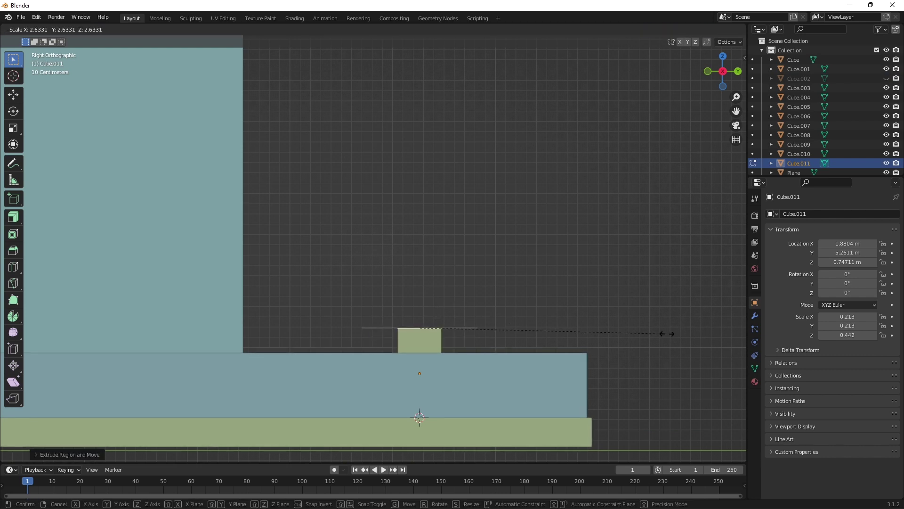
left_click(30, 352)
scroll(386, 269, "down", 6)
key("e")
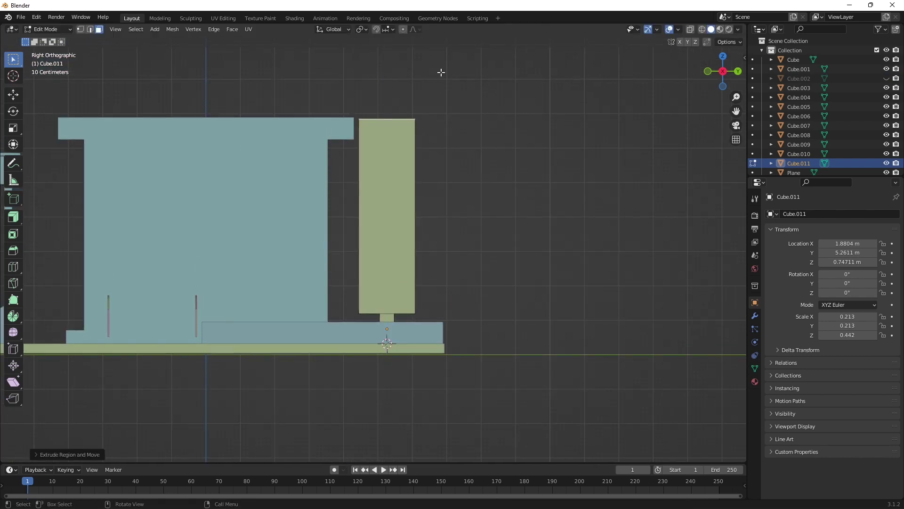
key("s")
left_click(399, 121)
Orbit around the finished tree to inspect it, then return to Object Mode
middle_click_drag(399, 121, 408, 288)
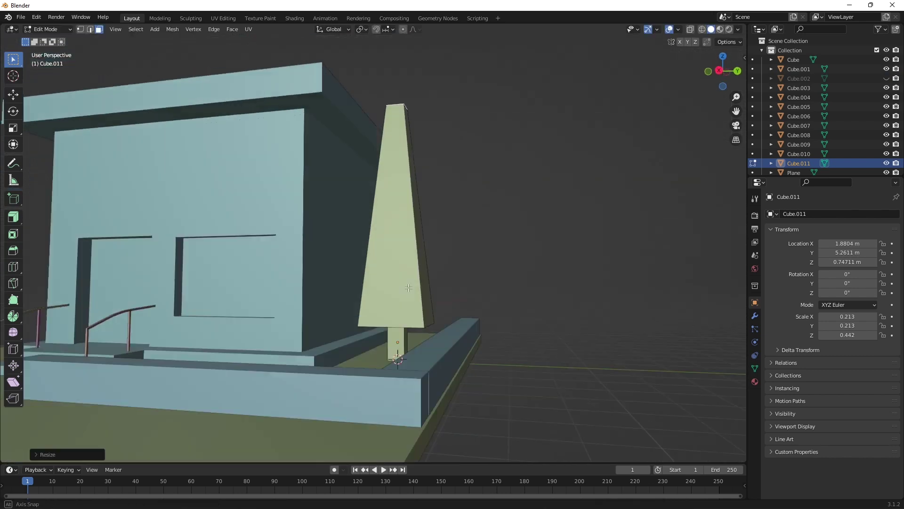
scroll(471, 292, "up", 4)
middle_click_drag(522, 299, 429, 453)
scroll(372, 394, "down", 5)
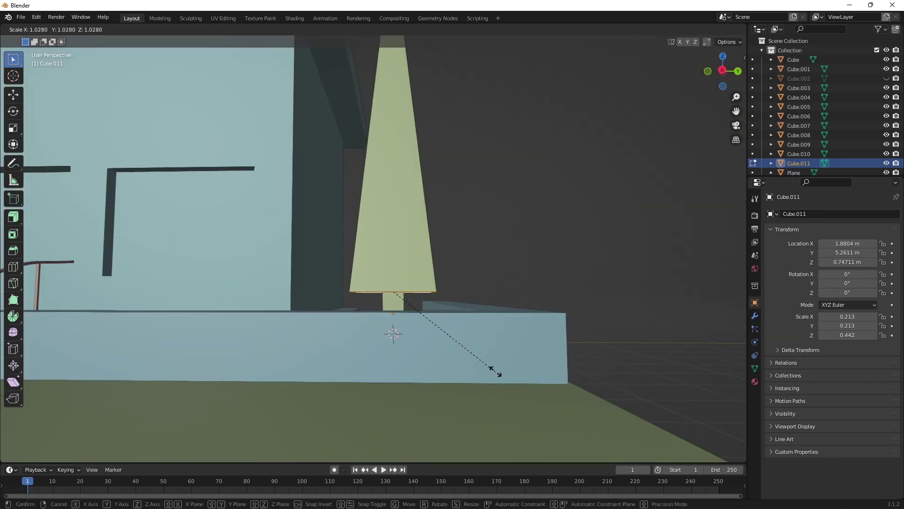
middle_click_drag(394, 329, 423, 311)
scroll(505, 292, "down", 3)
scroll(505, 292, "up", 4)
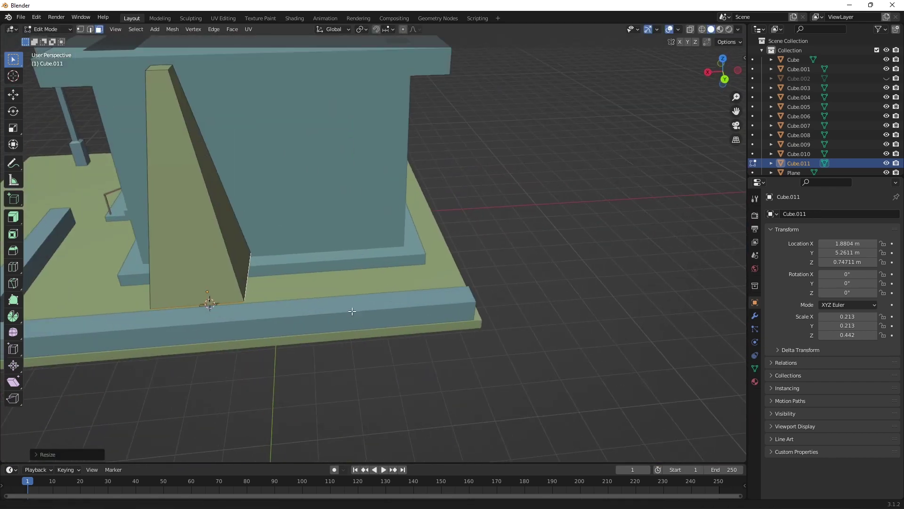
scroll(506, 292, "up", 3)
middle_click_drag(506, 292, 343, 309)
key("Tab")
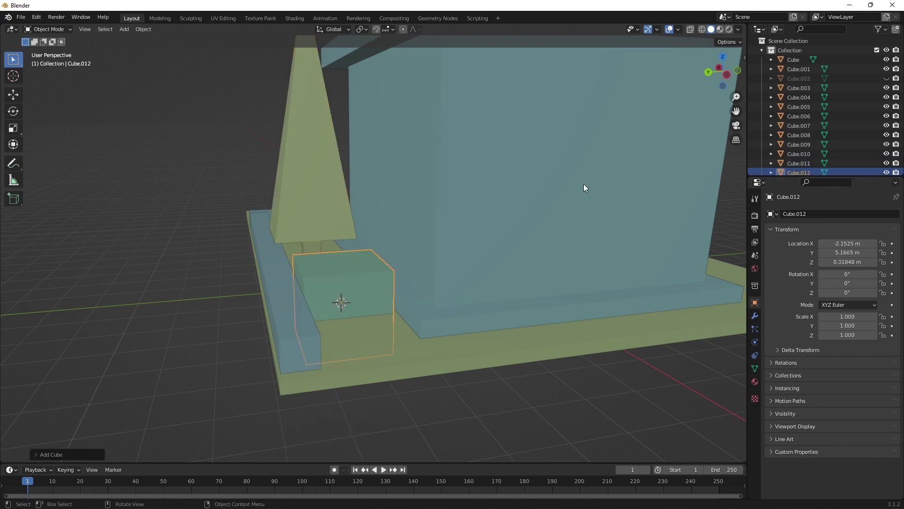
Scale the new small cube into a trunk and enter Edit Mode on it
scroll(395, 264, "up", 4)
key("KP_3")
left_click(391, 410)
key("s")
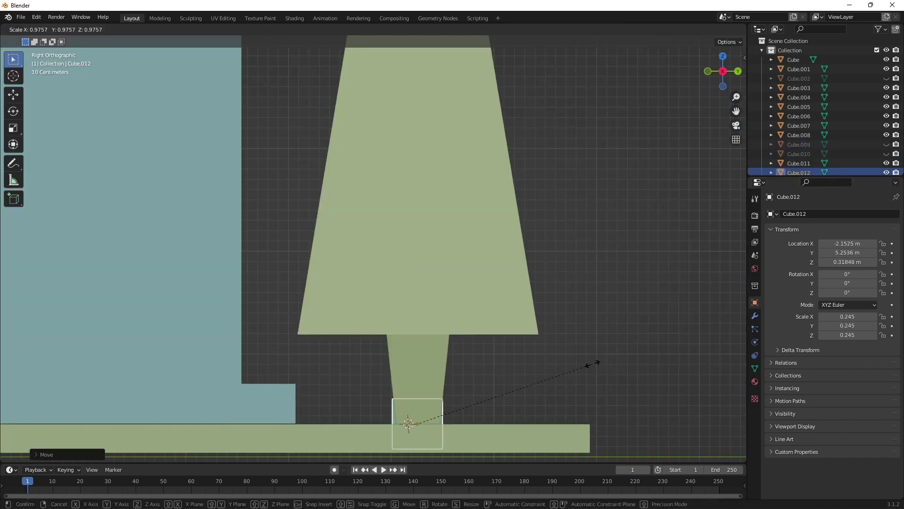
left_click(4, 357)
key("Tab")
In left side view, extrude the trunk's top face and taper it into a lower tier
middle_click_drag(4, 356, 299, 359)
scroll(299, 359, "up", 4)
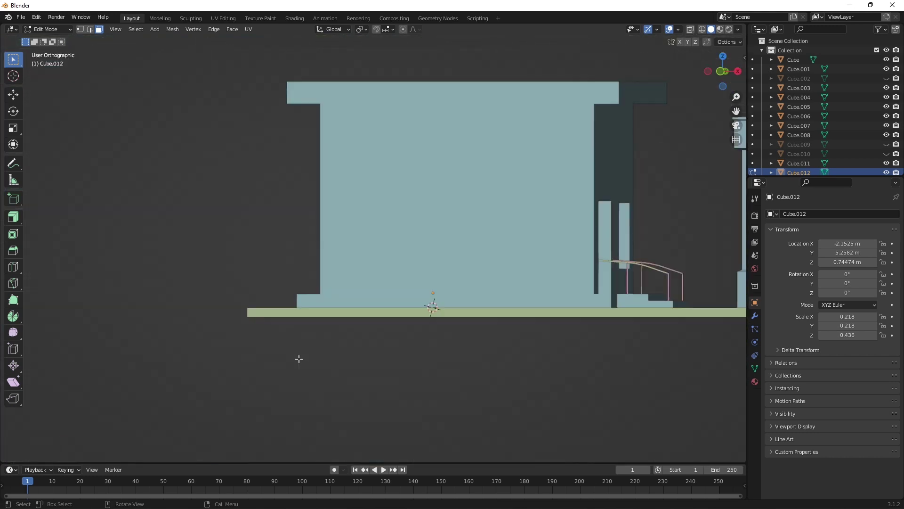
key("ctrl+KP_3")
key("e")
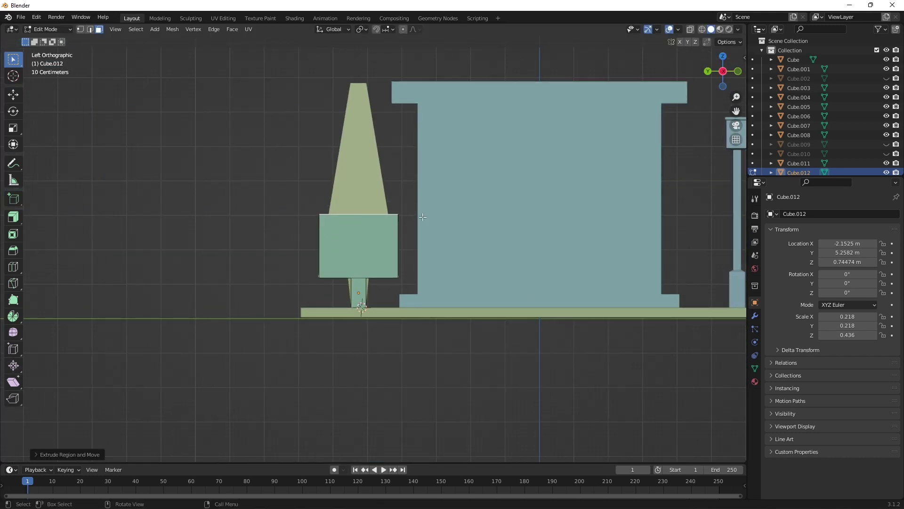
key("ctrl+z")
key("ctrl+shift+z")
key("s")
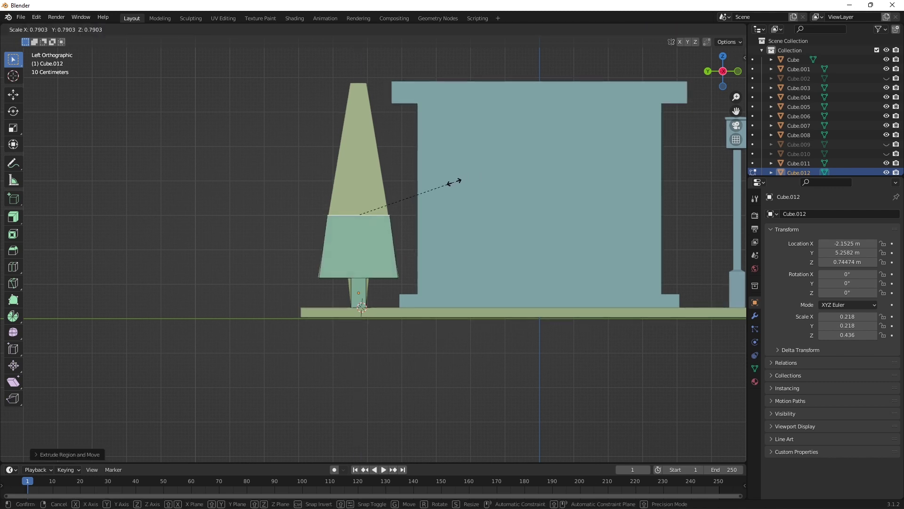
key("1")
Extrude an upper tier ending in a pointed top and return to Object Mode
key("Return")
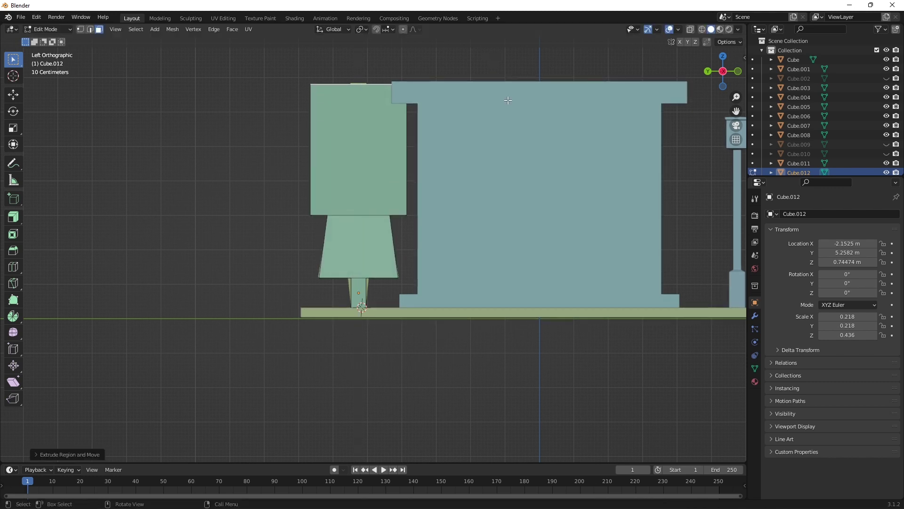
key("e")
left_click(362, 85)
key("Tab")
mouse_move(362, 84)
middle_mouse_down()
mouse_move(441, 310)
mouse_move(502, 336)
mouse_move(386, 340)
mouse_move(424, 354)
mouse_move(313, 283)
middle_mouse_up()
scroll(498, 301, "up", 4)
Check the tree's geometry, then place the 3D cursor on the ground by the lamp post
key("Tab")
scroll(391, 321, "up", 5)
scroll(391, 321, "down", 5)
key("Tab")
scroll(323, 291, "up", 5)
right_click(336, 286, "shift")
key("shift+a")
Add a cube at the 3D cursor and scale it into a narrow, tall trunk
left_click(348, 311)
key("s")
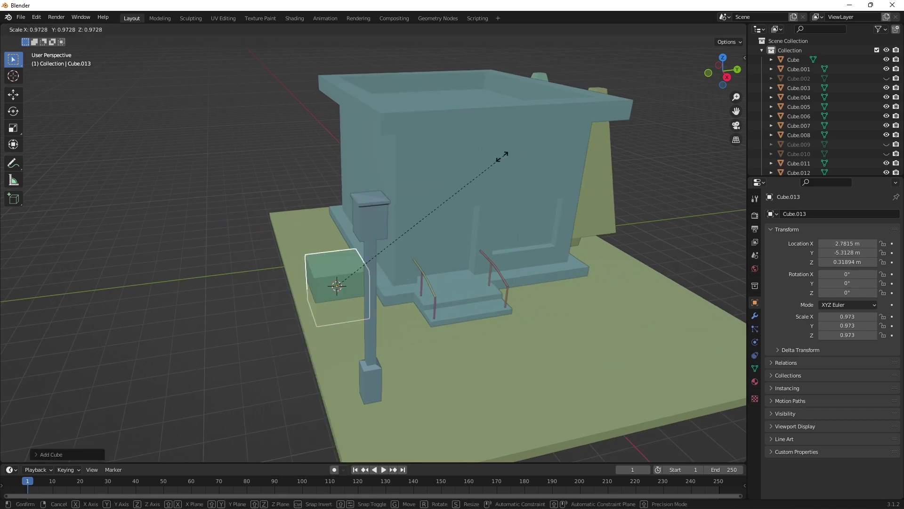
left_click(362, 228)
key("KP_3")
scroll(471, 245, "down", 5)
scroll(567, 261, "up", 4)
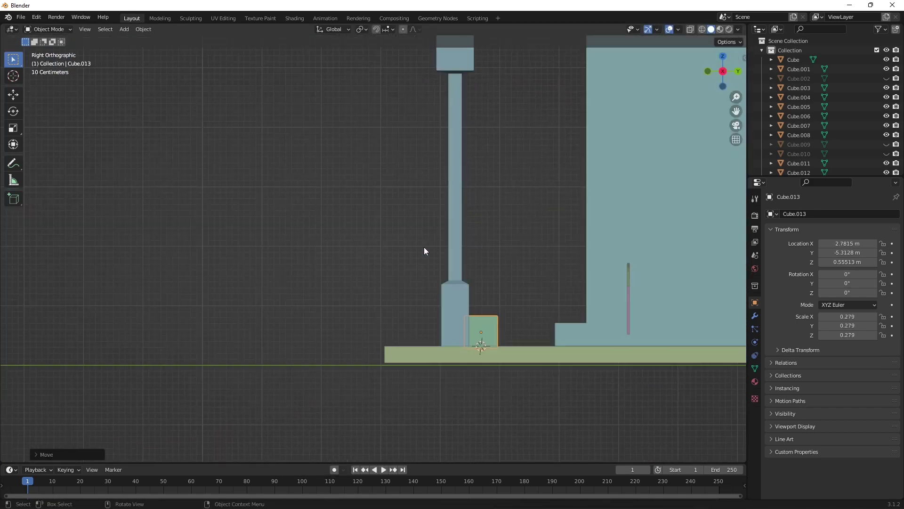
scroll(424, 246, "up", 2)
key("s")
left_click(434, 313)
In Edit Mode, extrude the trunk's top face and taper it into a lower tier
key("Tab")
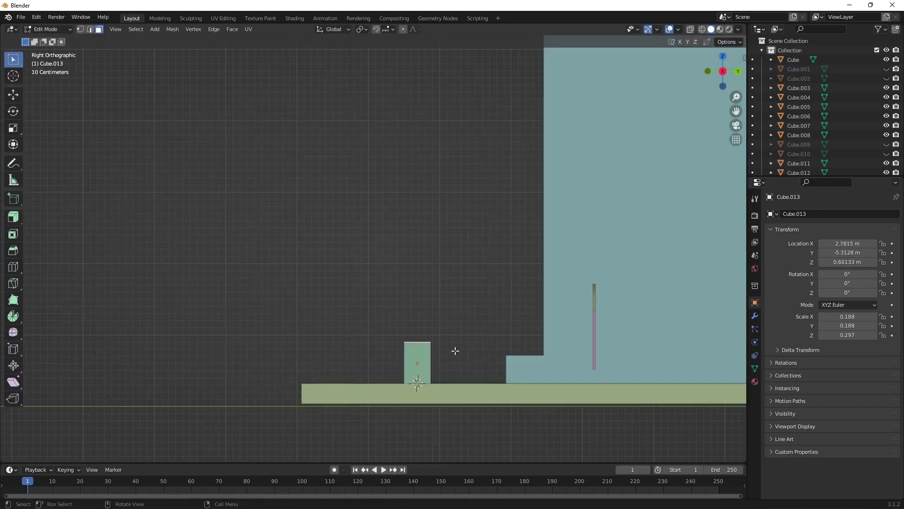
key("e")
key("s")
left_click(549, 266)
key("s")
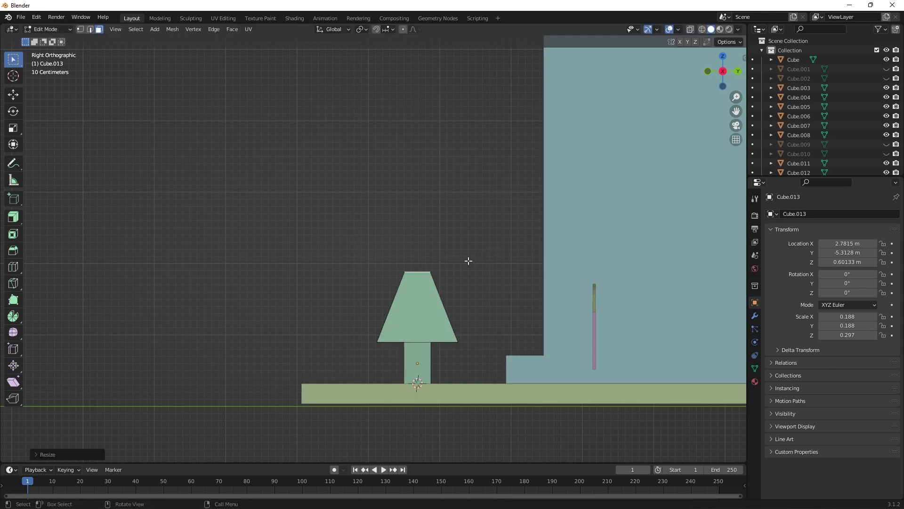
key("ctrl+z")
key("s")
left_click(542, 261)
Extrude a top tier tapered to a point, then select the finished tree
key("e")
left_click(516, 205)
key("s")
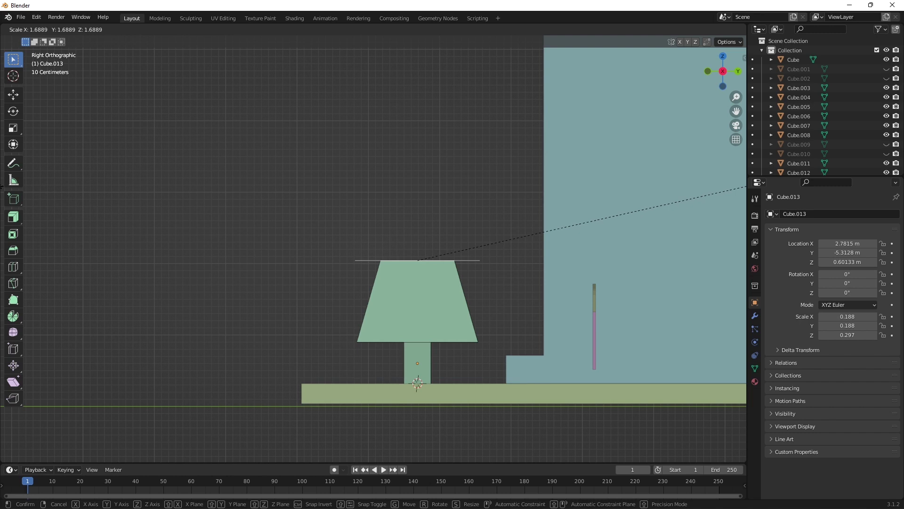
key("e")
left_click(370, 78)
key("s")
left_click(446, 143)
key("Tab")
Duplicate the tree, slide the copy along X, stretch it taller on Z, and unhide everything with Alt+H
middle_click_drag(446, 143, 516, 160)
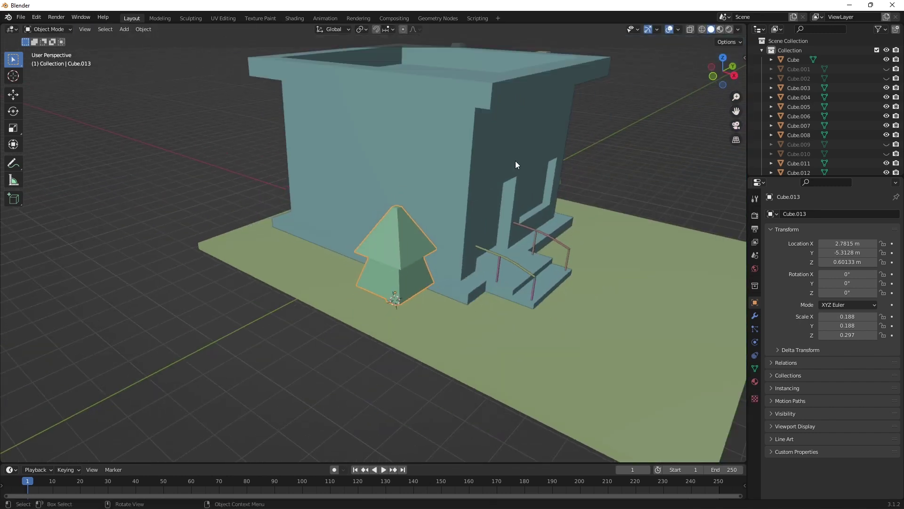
scroll(343, 230, "down", 5)
key("shift+d")
left_click(329, 235)
mouse_move(488, 229)
middle_mouse_down()
mouse_move(471, 245)
mouse_move(526, 251)
mouse_move(403, 262)
middle_mouse_up()
key("s")
key("z")
key("alt+h")
Shorten the curb slab by scaling it along Y
scroll(424, 295, "up", 4)
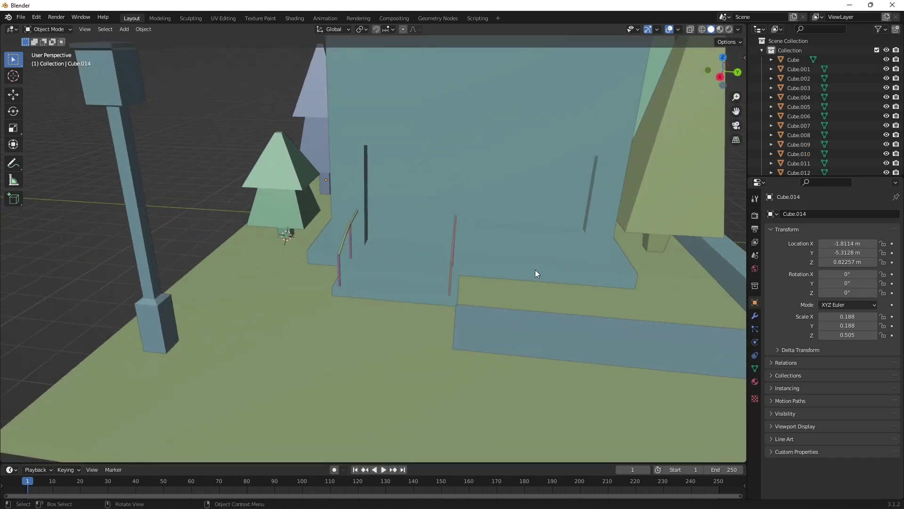
scroll(535, 270, "down", 2)
left_click(569, 331)
middle_click_drag(569, 332, 557, 330)
key("s")
key("y")
left_click(537, 328)
Duplicate a pink railing pole and rotate the copy 90° on Y to lie flat
left_click(586, 269)
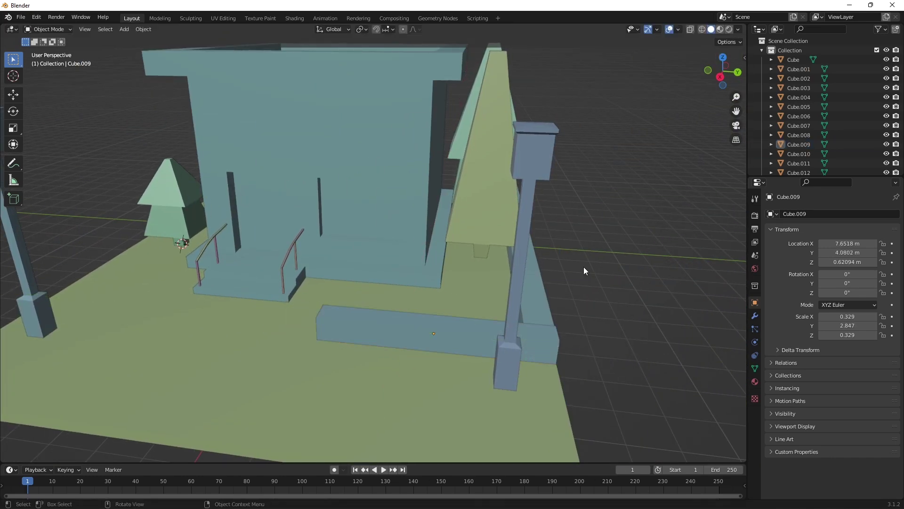
mouse_move(585, 268)
middle_mouse_down()
mouse_move(438, 288)
mouse_move(439, 243)
middle_mouse_up()
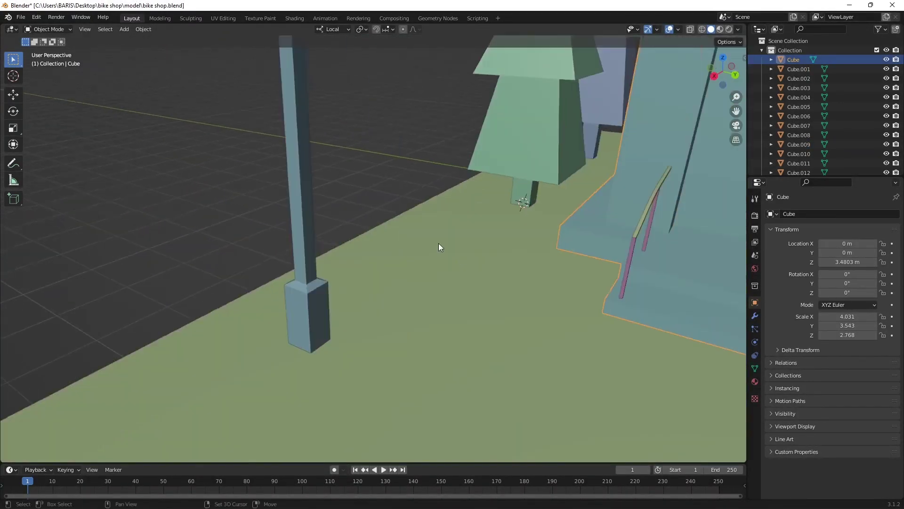
left_click(631, 253)
key("shift+d")
key("r")
key("y")
key("9")
key("0")
Stretch the flat pole along X into a long thin bar
key("Return")
key("KP_1")
key("g")
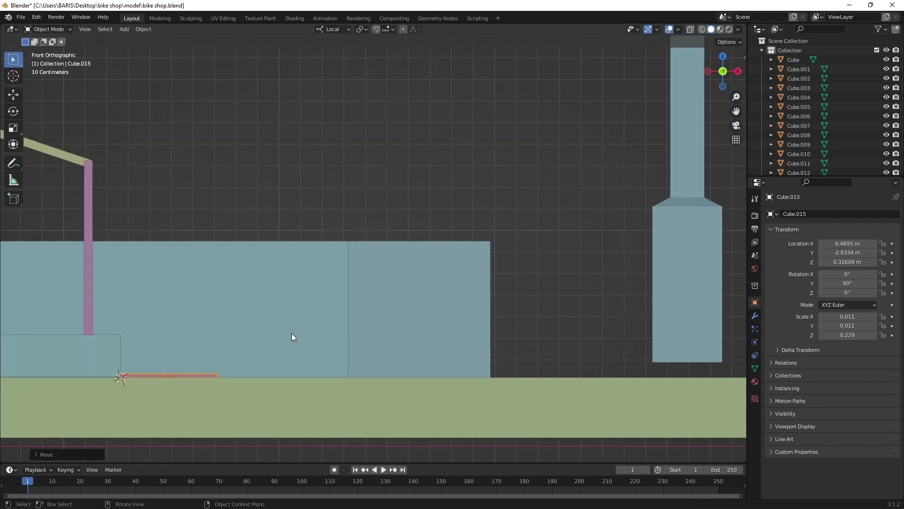
key("s")
key("x")
left_click(558, 310)
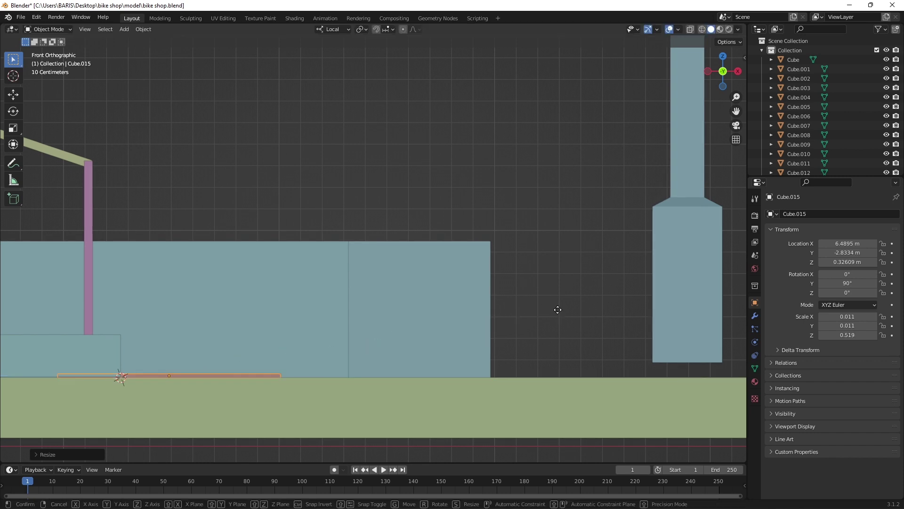
Duplicate the bar and rotate the copy on its local X axis
left_click(627, 334)
middle_click_drag(628, 334, 529, 321)
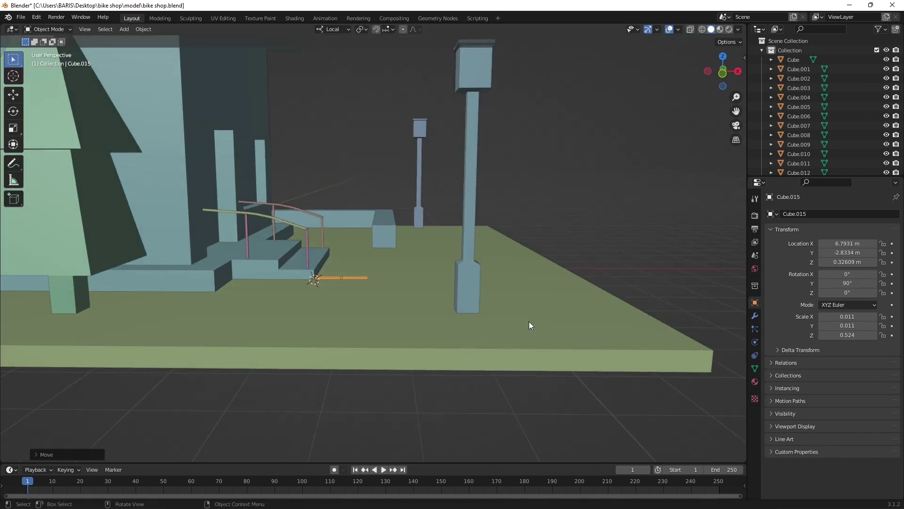
key("shift+d")
left_click(529, 322)
key("r")
key("x")
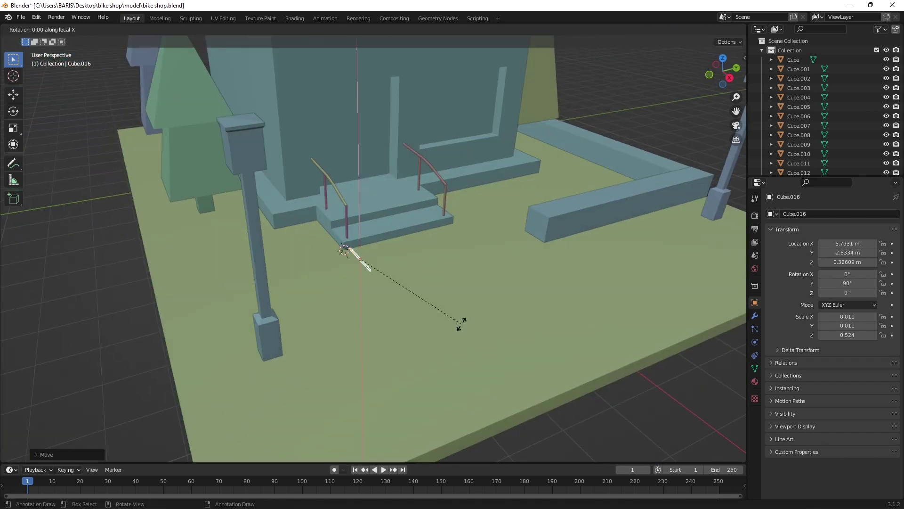
left_click(458, 325)
Move the bar into place in front of the steps, just above the ground
key("KP_7")
key("g")
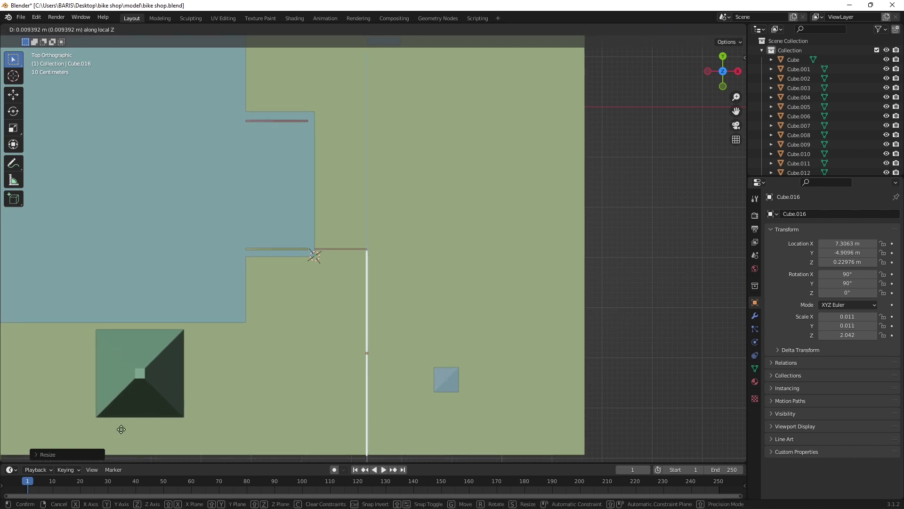
mouse_move(120, 427)
middle_mouse_down()
mouse_move(325, 365)
mouse_move(359, 279)
mouse_move(479, 315)
mouse_move(369, 111)
mouse_move(359, 290)
mouse_move(394, 292)
middle_mouse_up()
left_click(366, 301)
key("KP_1")
key("g")
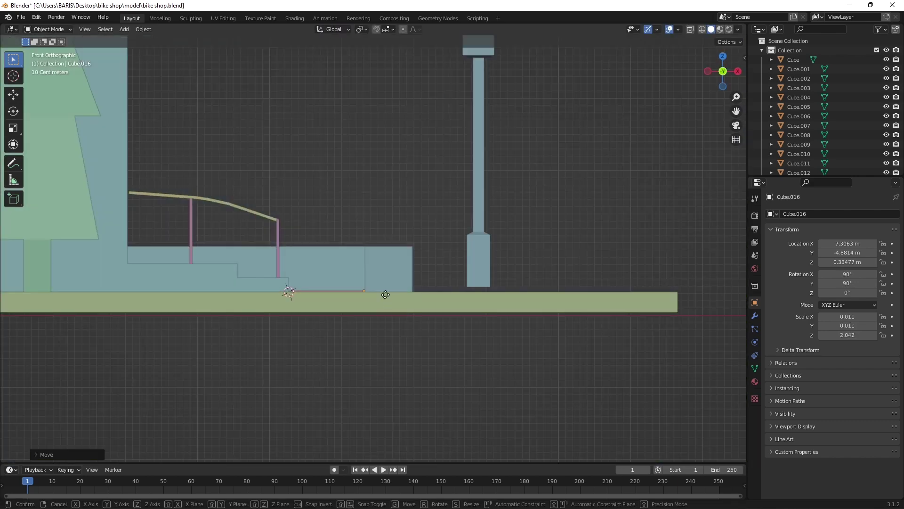
left_click(389, 297)
Duplicate the bar and place the copy along the building's opposite side
key("shift+d")
mouse_move(389, 296)
middle_mouse_down()
mouse_move(363, 305)
mouse_move(530, 300)
middle_mouse_up()
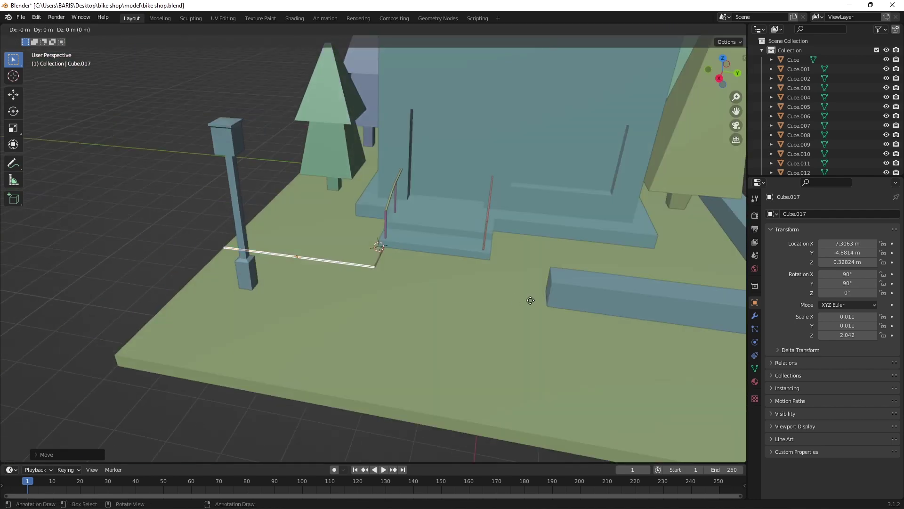
left_click(64, 364)
mouse_move(65, 363)
middle_mouse_down()
mouse_move(264, 370)
mouse_move(409, 320)
middle_mouse_up()
Add a plane and tilt it 60° (rxy60)
key("KP_7")
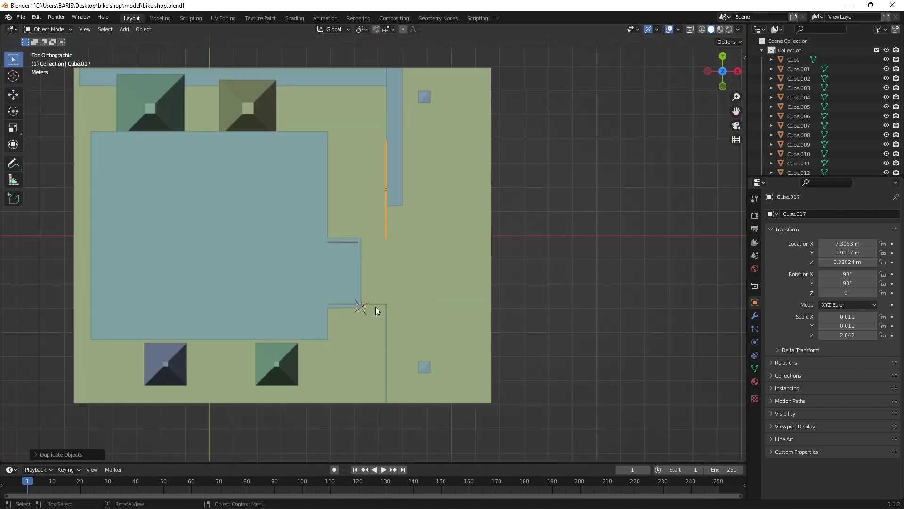
mouse_move(386, 215)
middle_mouse_down()
mouse_move(380, 230)
mouse_move(319, 261)
middle_mouse_up()
key("shift+a")
left_click(357, 261)
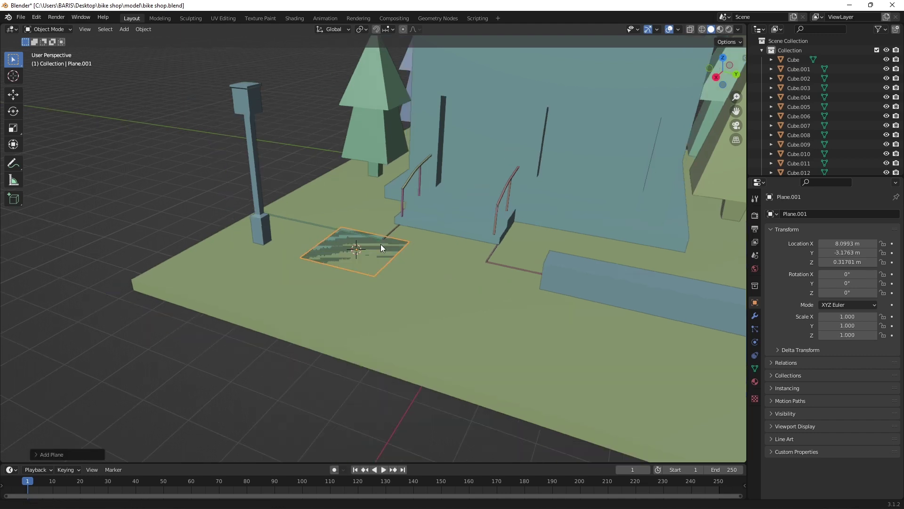
key("KP_1")
type("rxy")
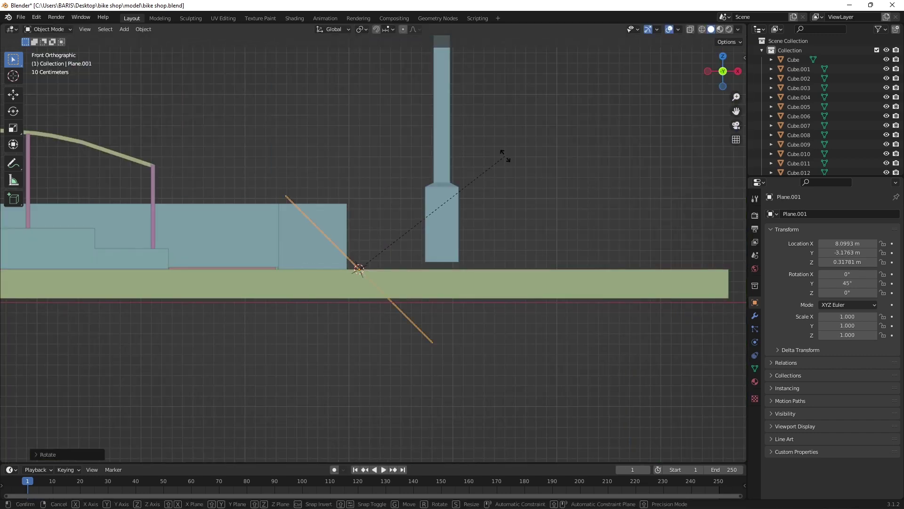
type("60")
key("Return")
Raise the tilted plane vertically and shrink it, then undo the last change
key("g")
key("z")
left_click(425, 253)
mouse_move(425, 253)
middle_mouse_down()
mouse_move(394, 309)
mouse_move(505, 293)
middle_mouse_up()
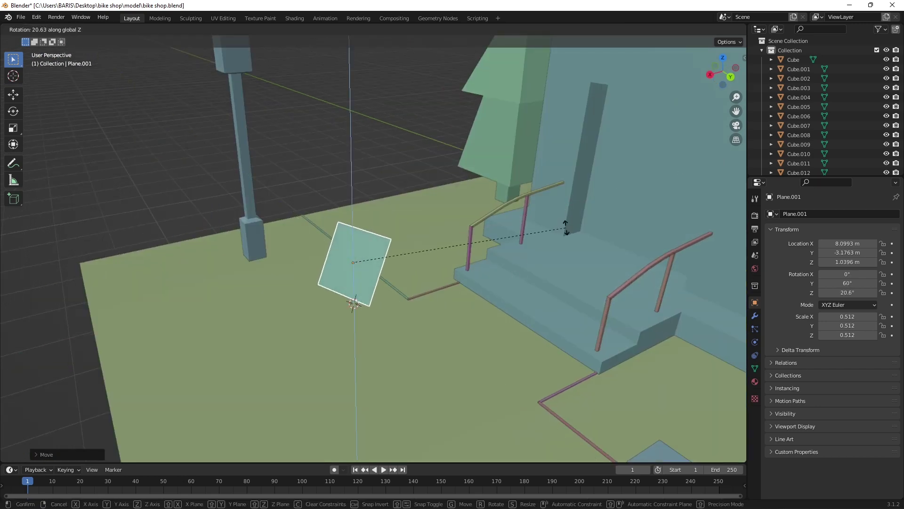
left_click(549, 269)
key("s")
left_click(473, 264)
mouse_move(473, 264)
middle_mouse_down()
mouse_move(445, 265)
mouse_move(541, 323)
mouse_move(417, 268)
mouse_move(492, 278)
mouse_move(503, 303)
mouse_move(396, 307)
middle_mouse_up()
key("ctrl+z")
Rotate the bicycle 90° upright and stand it on the ground by the lamp post
key("ctrl+v")
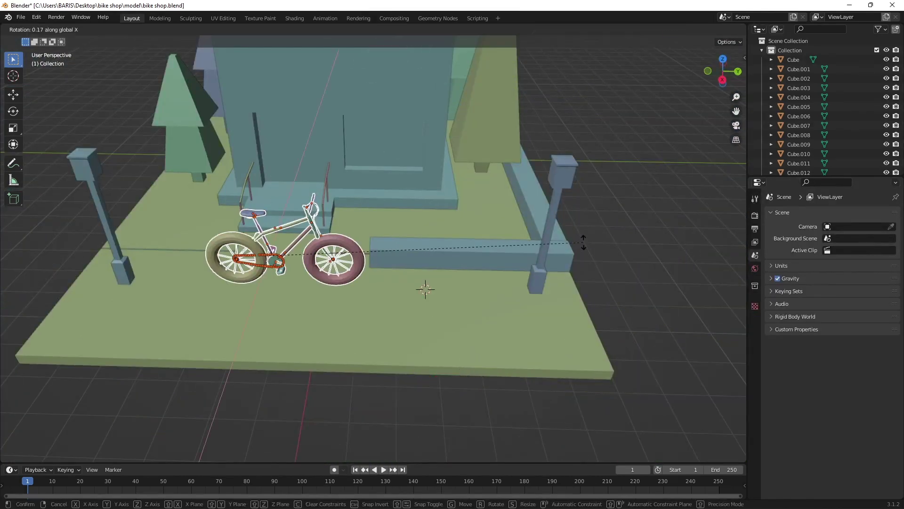
key("r")
key("z")
key("9")
key("0")
key("Return")
key("s")
mouse_move(547, 276)
middle_mouse_down()
mouse_move(550, 228)
mouse_move(498, 254)
mouse_move(345, 230)
mouse_move(461, 202)
mouse_move(464, 335)
middle_mouse_up()
Add a torus, shrink it and rotate it 90° to stand upright
scroll(499, 253, "up", 4)
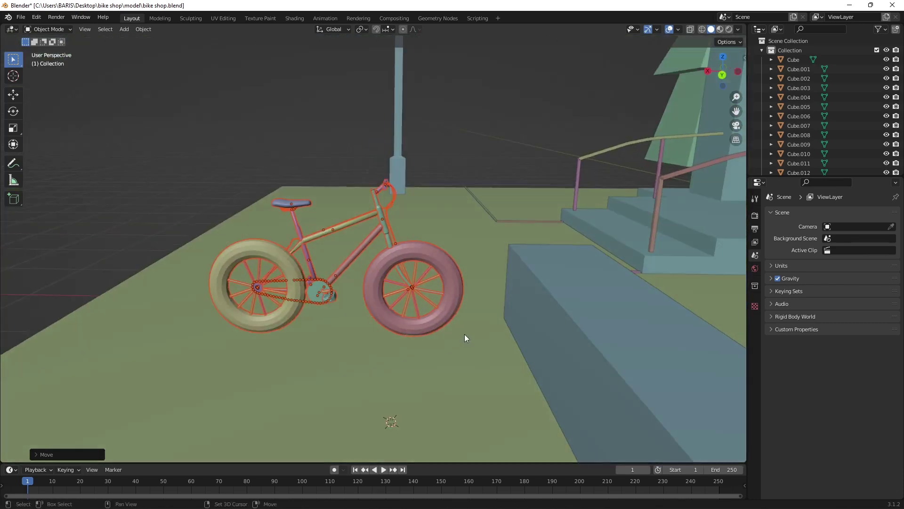
key("shift+a")
left_click(518, 248)
key("s")
left_click(519, 305)
key("r")
key("y")
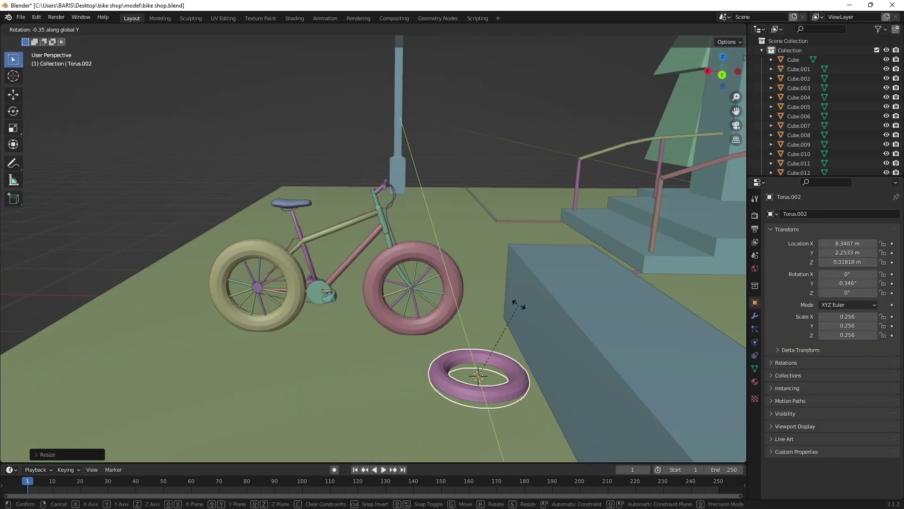
key("0")
key("Return")
Flatten the ring and copy it along Y into a row of stands
mouse_move(519, 307)
middle_mouse_down()
mouse_move(510, 299)
mouse_move(563, 305)
mouse_move(632, 332)
middle_mouse_up()
key("g")
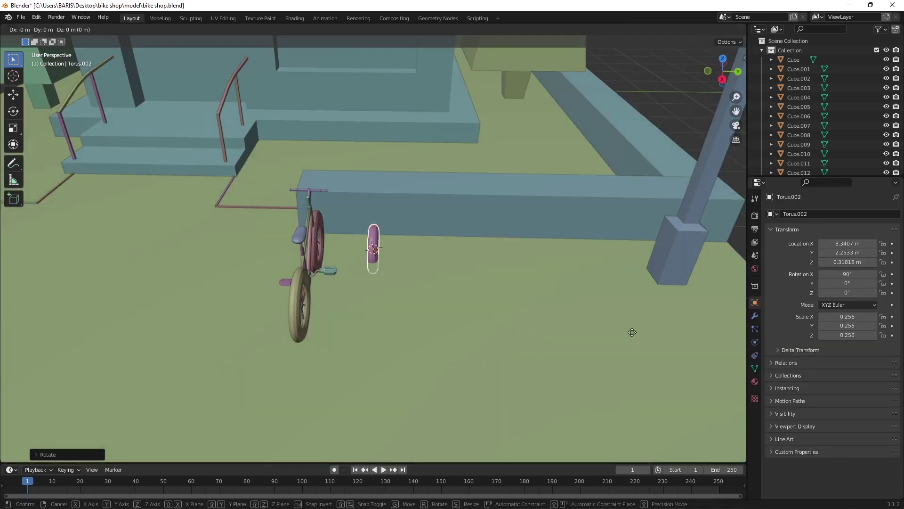
left_click(488, 269)
mouse_move(488, 269)
middle_mouse_down()
mouse_move(415, 252)
mouse_move(471, 274)
mouse_move(342, 279)
mouse_move(244, 244)
middle_mouse_up()
key("g")
key("y")
key("shift+d")
key("y")
left_click(483, 275)
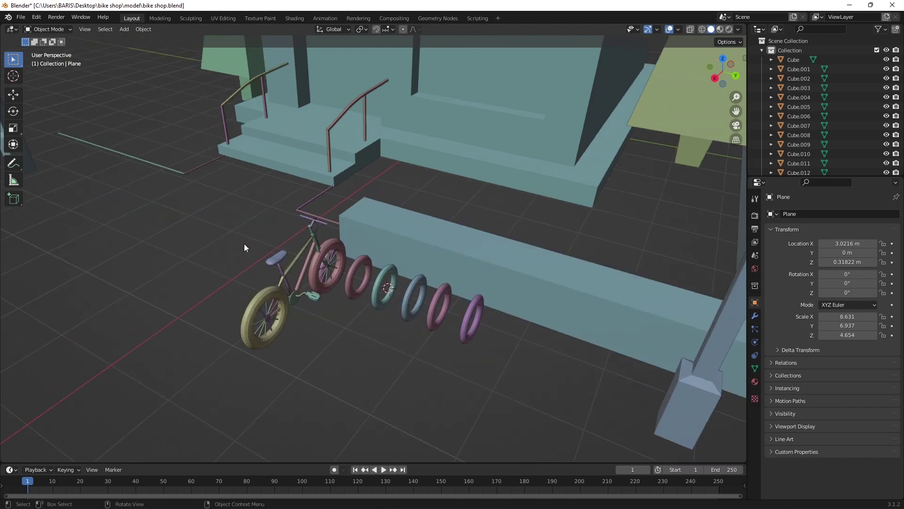
Select the bicycle and stand rings and frame them in view
left_click(254, 263)
left_click(354, 299, "shift")
key("KP_Decimal")
left_click(354, 299, "shift")
middle_click_drag(354, 299, 372, 334)
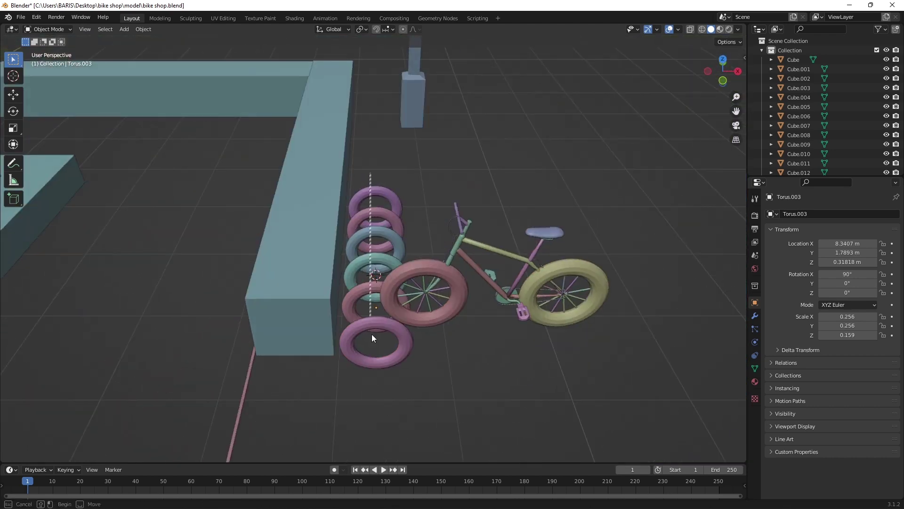
middle_click_drag(626, 365, 508, 364)
left_click(420, 334, "shift")
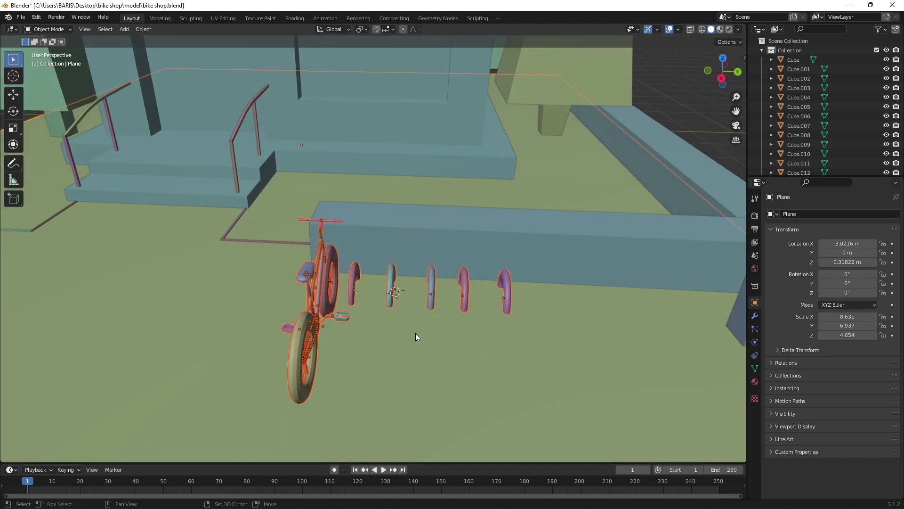
middle_click_drag(417, 335, 381, 322)
Duplicate the bicycle and park the copy in another ring stand
key("shift+d")
left_click(589, 253)
mouse_move(589, 253)
middle_mouse_down()
mouse_move(513, 244)
mouse_move(512, 222)
mouse_move(344, 221)
middle_mouse_up()
scroll(512, 219, "up", 3)
left_click(344, 221, "shift")
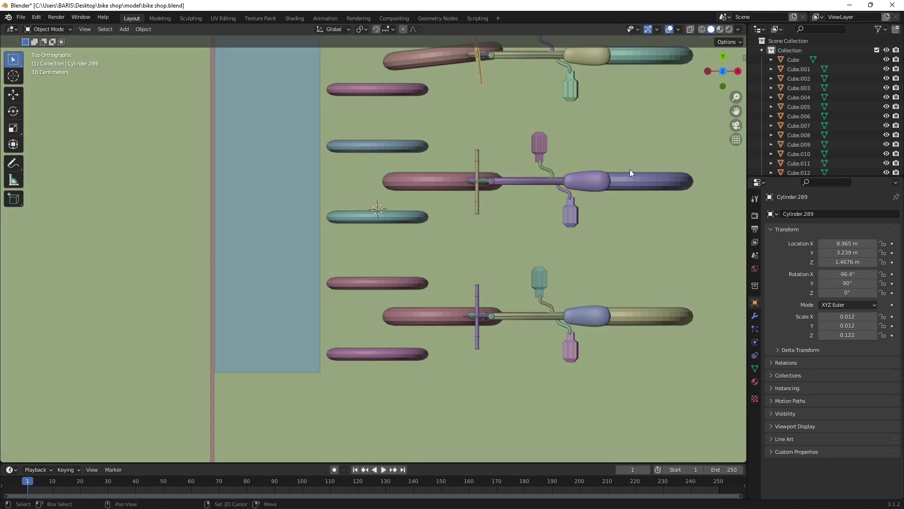
middle_click_drag(629, 168, 488, 154)
Add a small cube at a 3D-cursor spot beside the steps
scroll(488, 154, "down", 8)
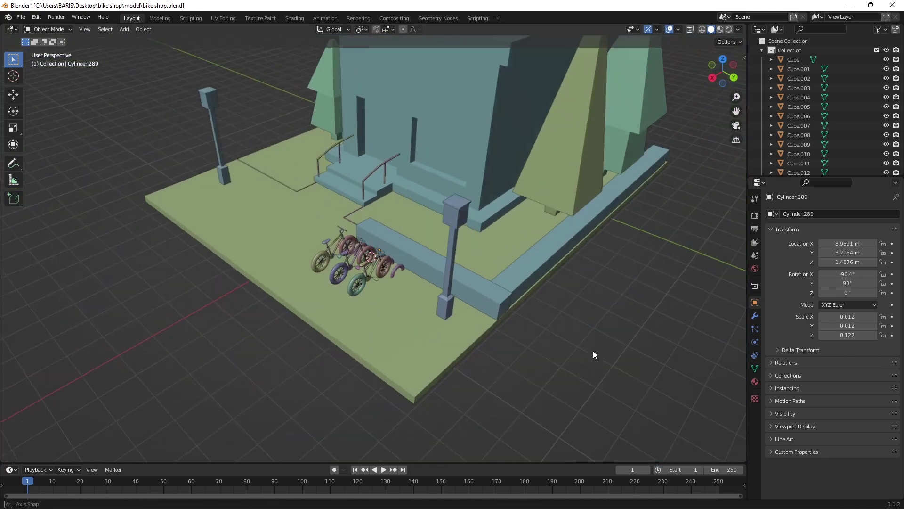
mouse_move(593, 350)
middle_mouse_down()
mouse_move(612, 301)
mouse_move(666, 281)
mouse_move(382, 262)
middle_mouse_up()
scroll(382, 262, "up", 5)
right_click(344, 340, "shift")
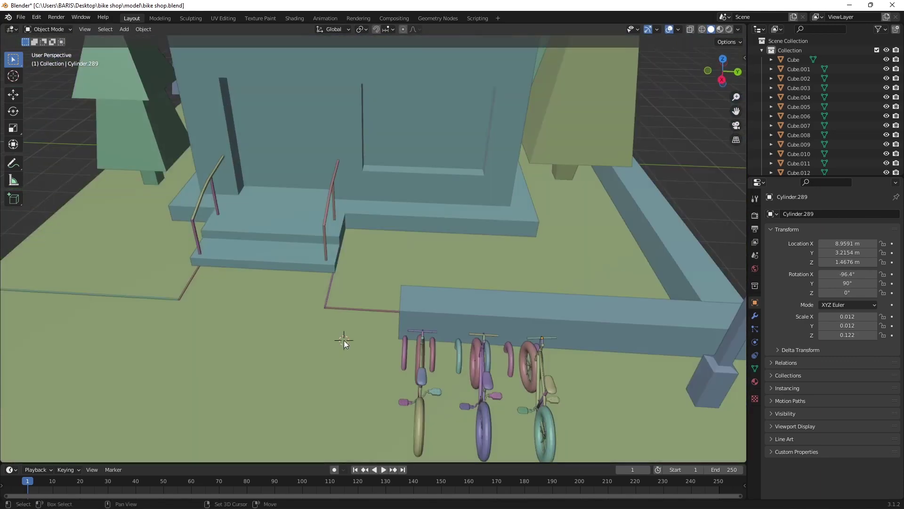
key("shift+a")
left_click(386, 327)
key("s")
left_click(484, 242)
Raise the bin cube vertically above the ground
scroll(448, 265, "up", 5)
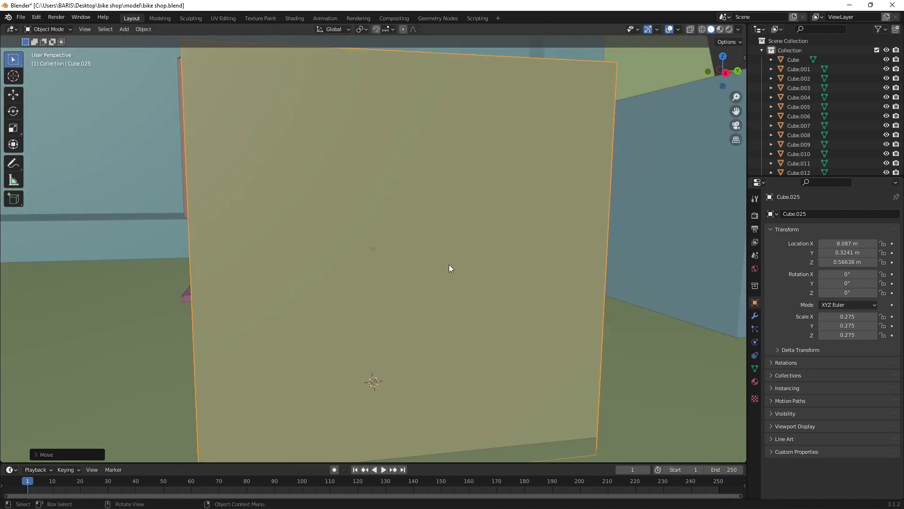
mouse_move(448, 265)
middle_mouse_down()
mouse_move(437, 247)
mouse_move(369, 275)
middle_mouse_up()
key("g")
key("z")
left_click(411, 231)
Add a small leg cube under the box, position it and duplicate it
right_click(368, 276, "shift")
key("shift+a")
left_click(424, 285)
key("s")
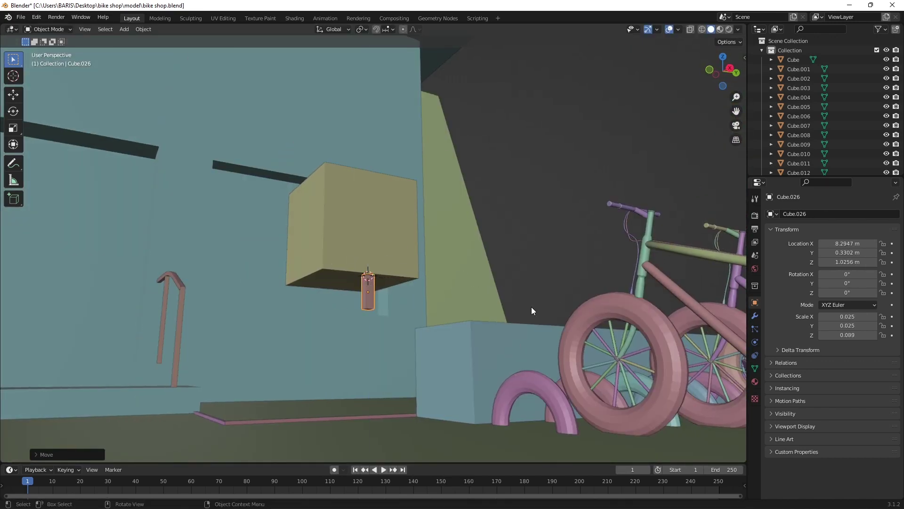
key("KP_1")
key("KP_3")
key("g")
key("y")
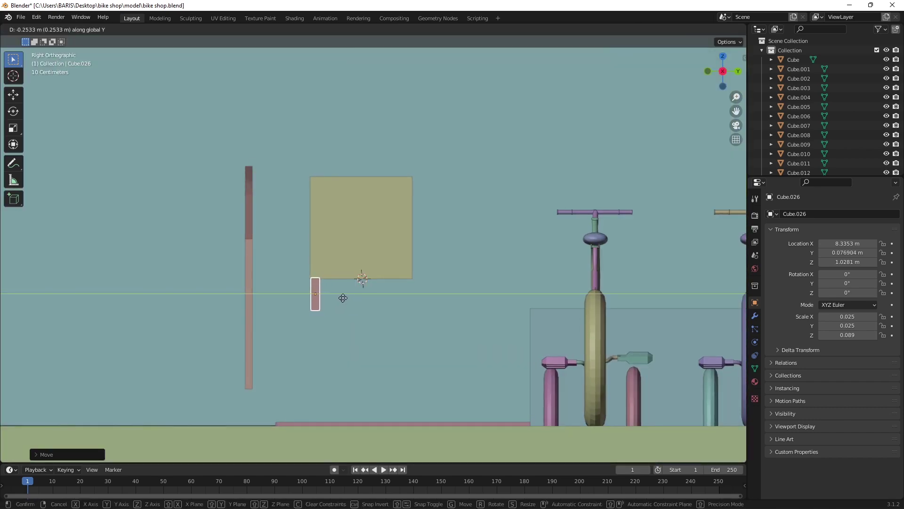
left_click(482, 326)
left_click(315, 286)
key("shift+d")
key("KP_1")
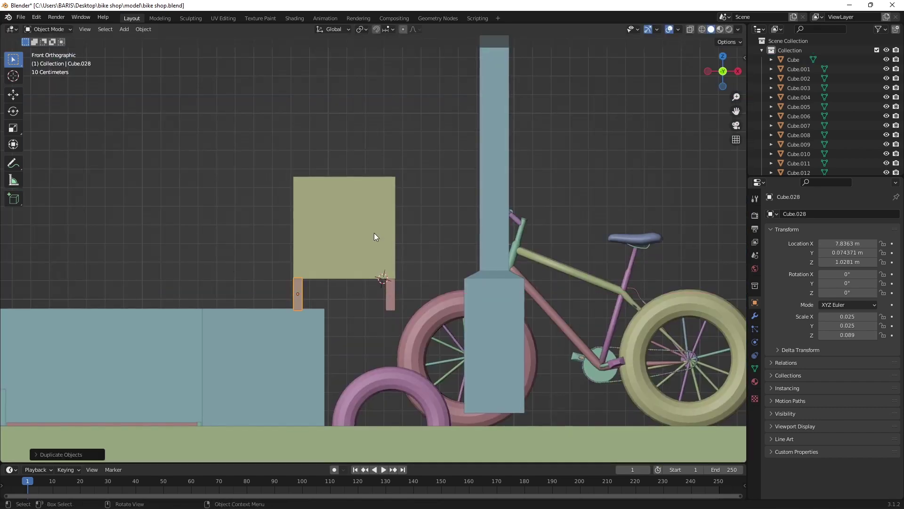
Delete the box's top face in Edit Mode and lower it onto its legs
left_click(375, 236)
mouse_move(375, 237)
middle_mouse_down()
mouse_move(310, 211)
mouse_move(367, 172)
middle_mouse_up()
key("Tab")
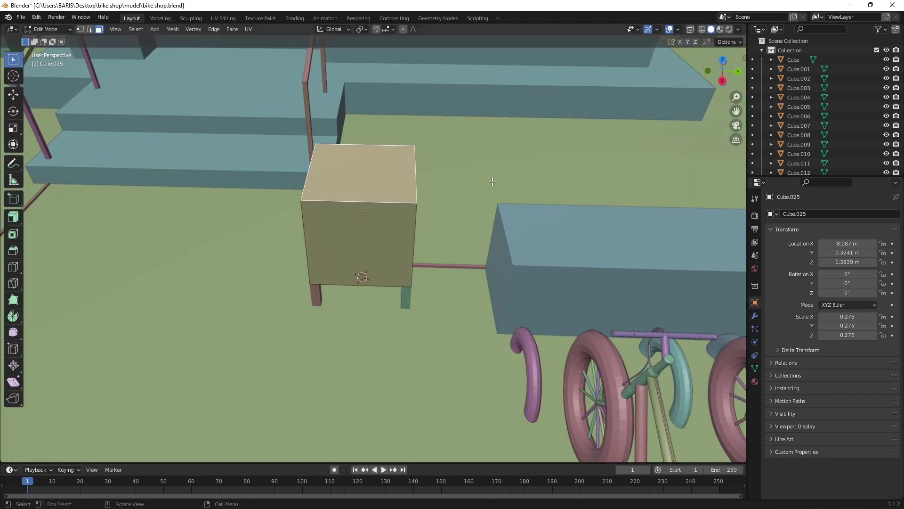
key("Tab")
mouse_move(481, 234)
middle_mouse_down()
mouse_move(474, 171)
mouse_move(414, 256)
mouse_move(313, 276)
middle_mouse_up()
key("g")
key("z")
left_click(373, 294)
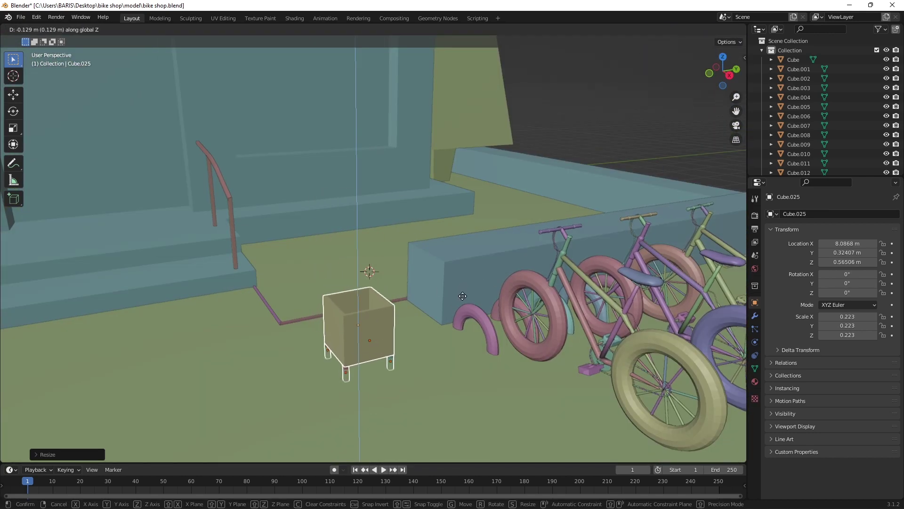
Add a new cube on the shop roof and resize it along Z
scroll(374, 294, "down", 5)
mouse_move(463, 209)
middle_mouse_down()
mouse_move(502, 216)
mouse_move(612, 208)
middle_mouse_up()
key("shift+a")
left_click(631, 203)
key("s")
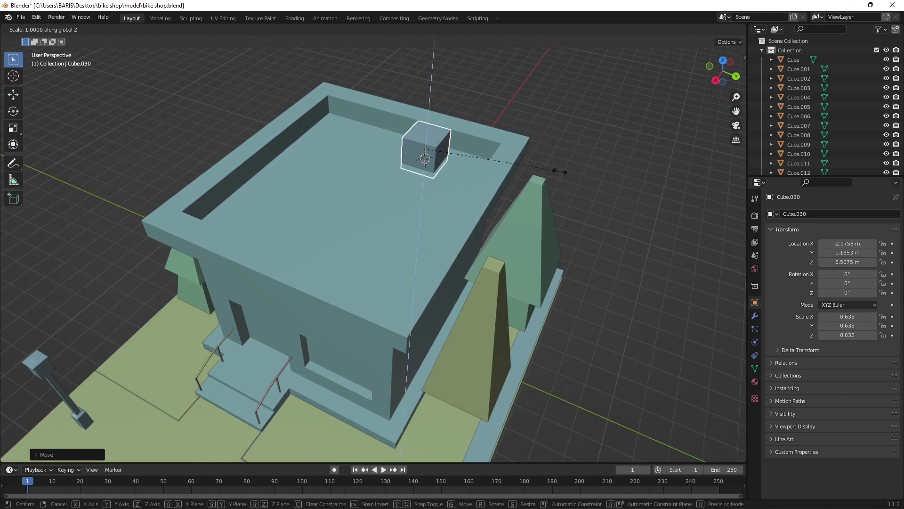
Flatten the roof box and raise a new circle onto its top along Z
middle_click_drag(579, 101, 476, 232)
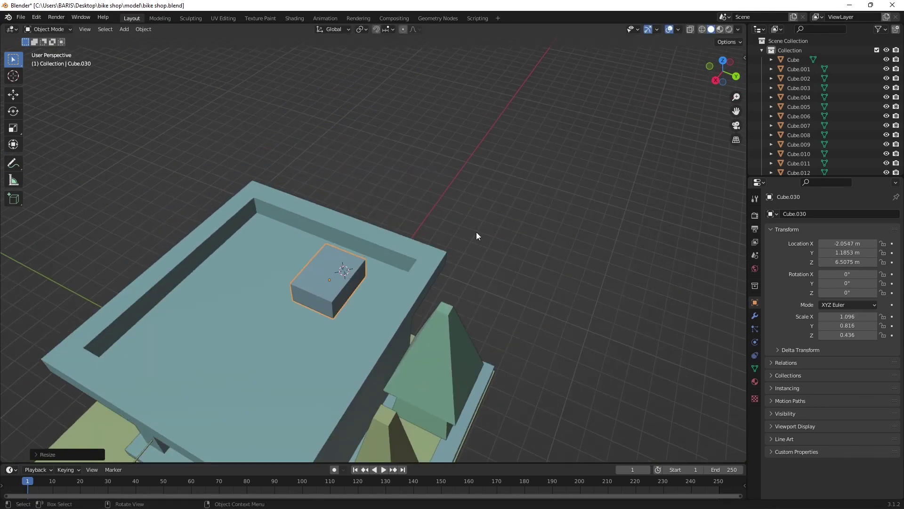
scroll(476, 232, "up", 4)
key("shift+a")
left_click(490, 188)
key("s")
left_click(443, 160)
key("KP_7")
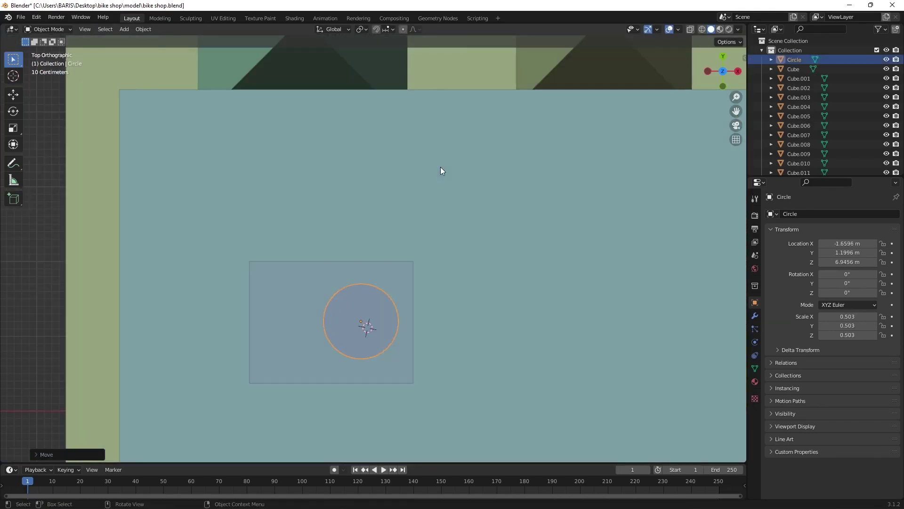
middle_click_drag(440, 166, 492, 100)
key("g")
key("z")
left_click(490, 111)
Add a second circle and scale it down inside the first
scroll(420, 351, "up", 3)
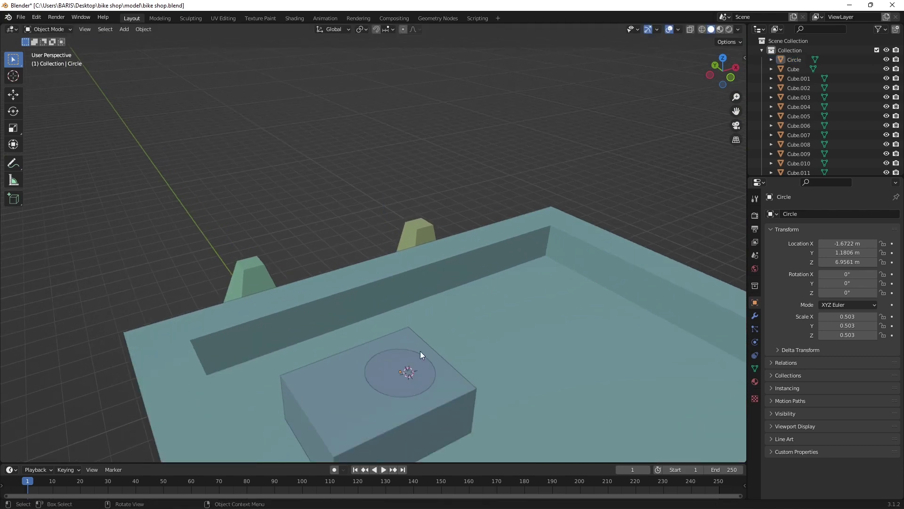
key("shift+a")
left_click(449, 127)
key("s")
left_click(566, 203)
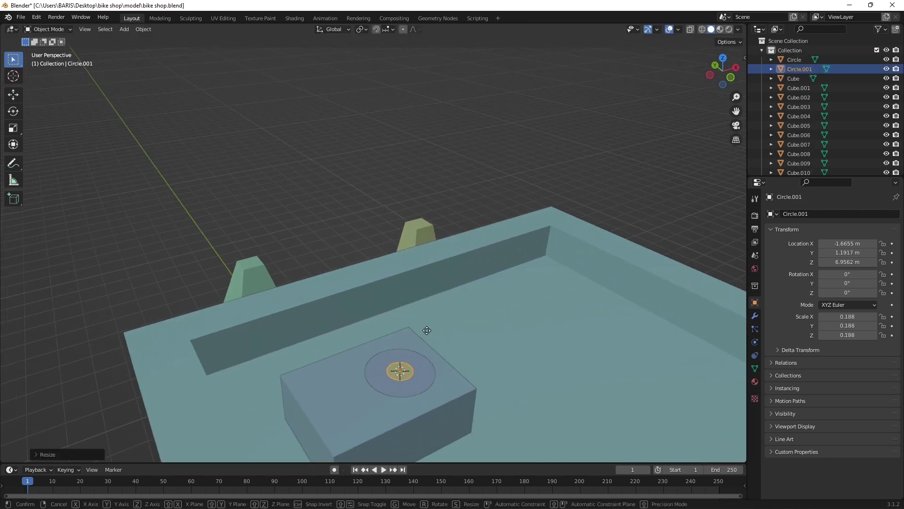
left_click(534, 204)
scroll(534, 203, "down", 3)
mouse_move(534, 204)
middle_mouse_down()
mouse_move(590, 236)
mouse_move(514, 273)
middle_mouse_up()
Add a small cube bracket against the side wall and place a lowered copy
scroll(329, 242, "up", 5)
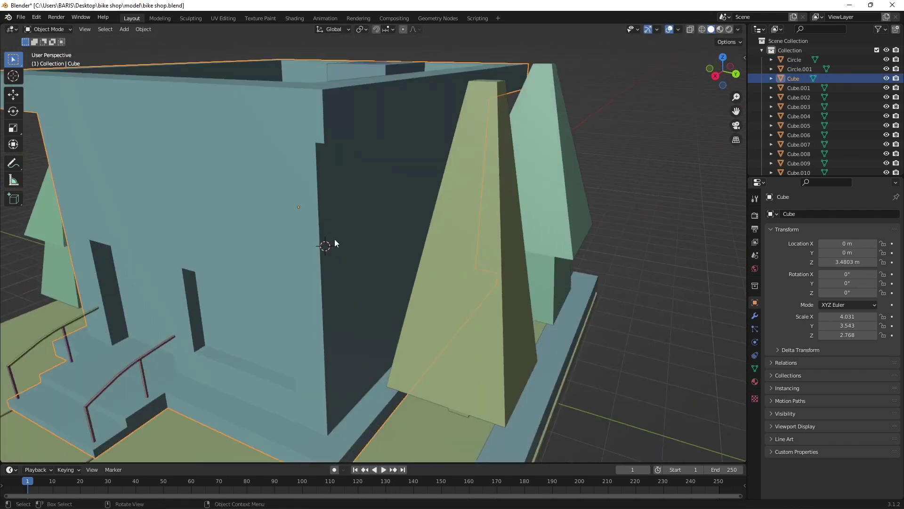
key("shift+a")
left_click(372, 240)
key("g")
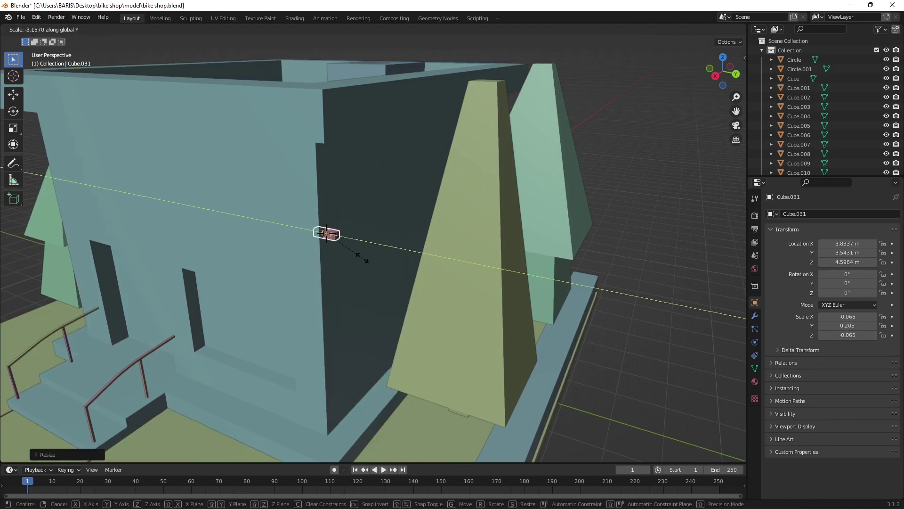
scroll(372, 222, "up", 3)
left_click(350, 228)
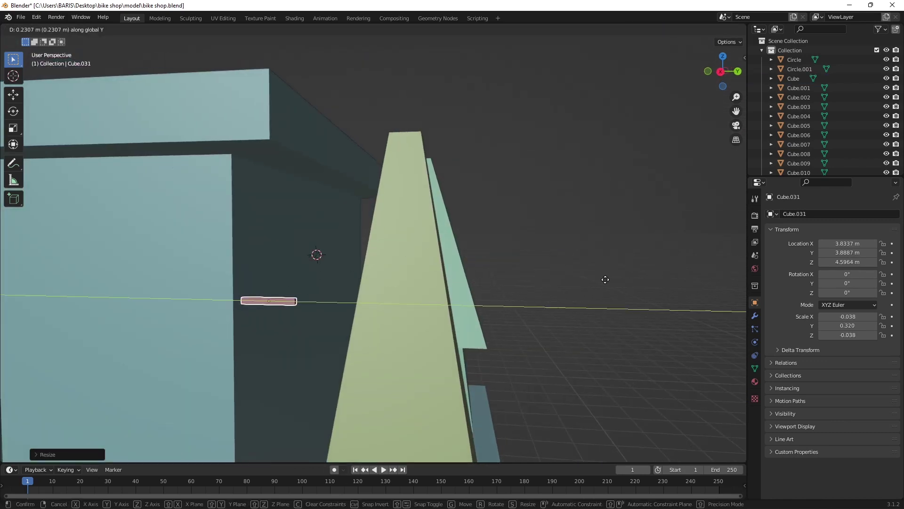
left_click(589, 273)
middle_click_drag(589, 273, 519, 165)
scroll(434, 230, "up", 3)
left_click(410, 363)
middle_click_drag(409, 363, 343, 218)
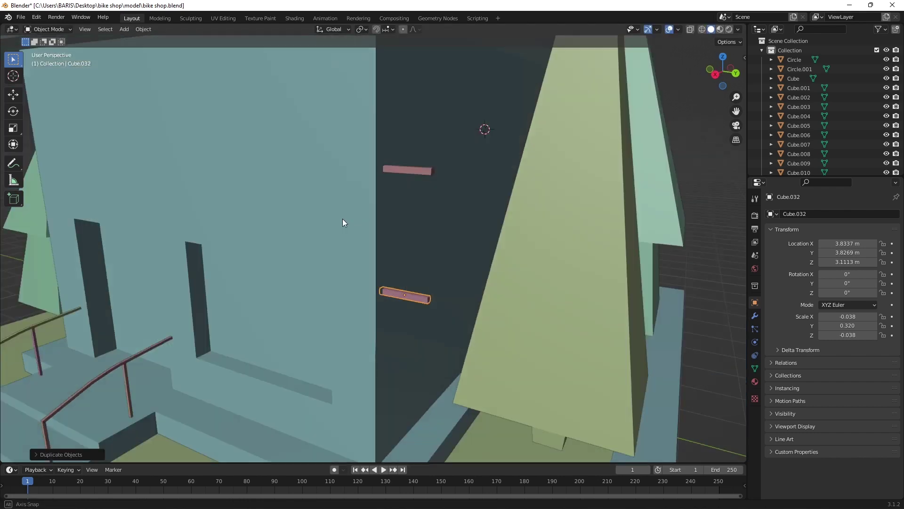
Add a plane above the brackets and rotate it 90° about Y to stand upright
key("shift+a")
middle_click_drag(468, 209, 610, 171)
key("shift+a")
left_click(620, 163)
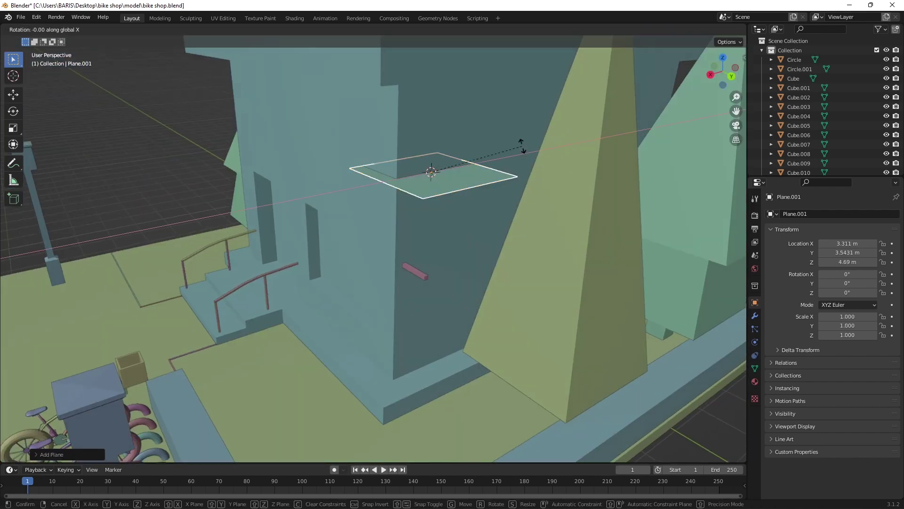
key("r")
key("y")
key("9")
key("0")
key("Return")
key("KP_3")
key("g")
left_click(591, 195)
Narrow the plane to 0.506 along Y and move it out from the wall along X
key("s")
key("y")
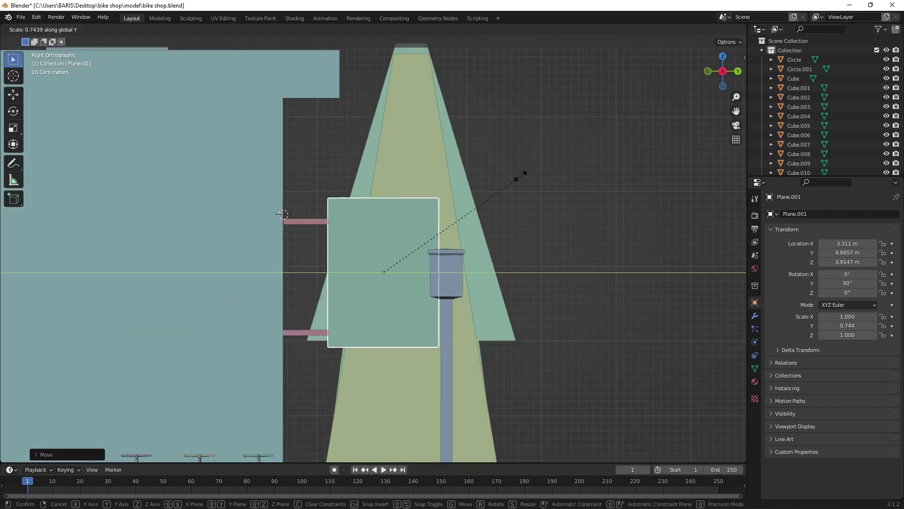
left_click(423, 163)
key("g")
middle_click_drag(417, 154, 360, 169)
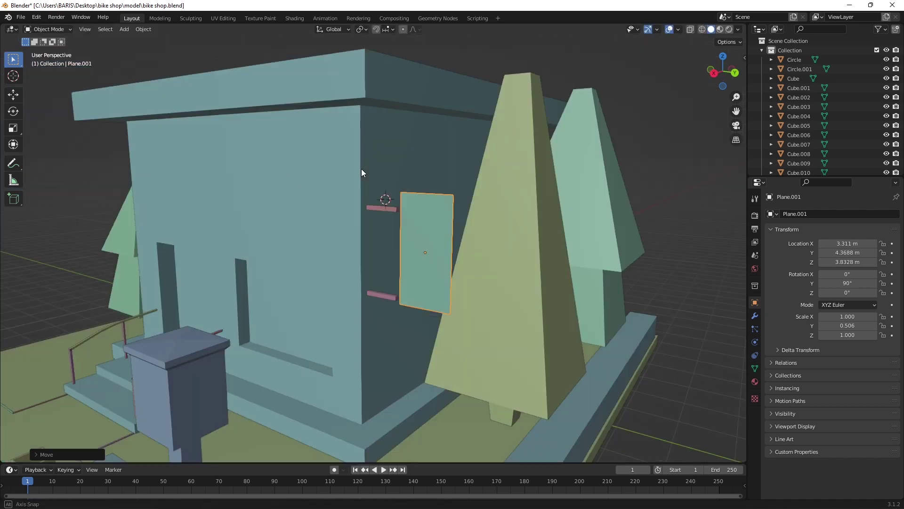
key("g")
key("x")
left_click(301, 184)
Position the sign board between the brackets at the right height and thicken it
key("Tab")
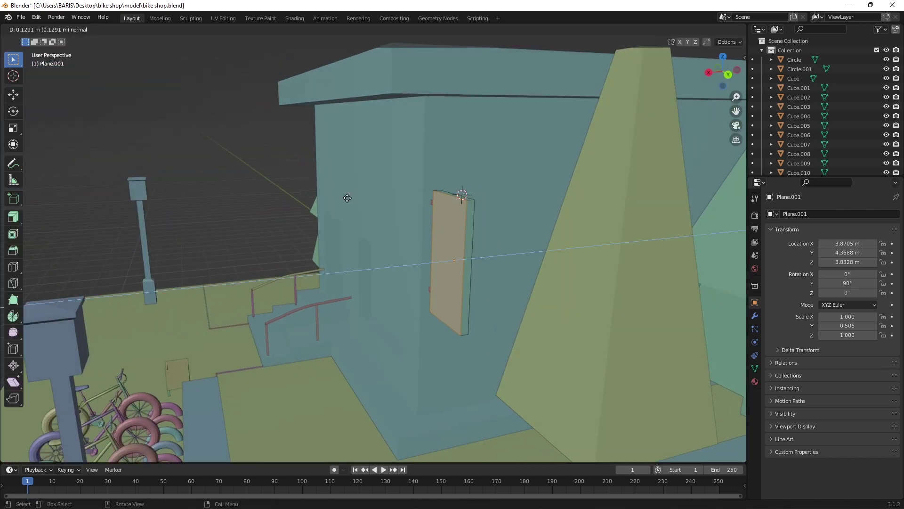
key("Tab")
key("KP_3")
middle_click_drag(418, 149, 451, 164)
key("KP_3")
key("g")
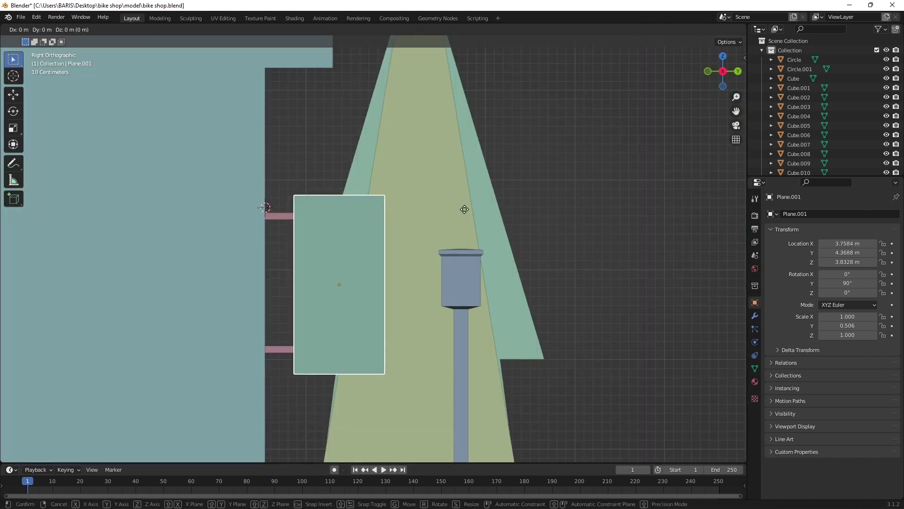
left_click(464, 209)
key("Tab")
middle_click_drag(465, 210, 340, 196)
Apply the sign board's scale and bevel its edges
key("Tab")
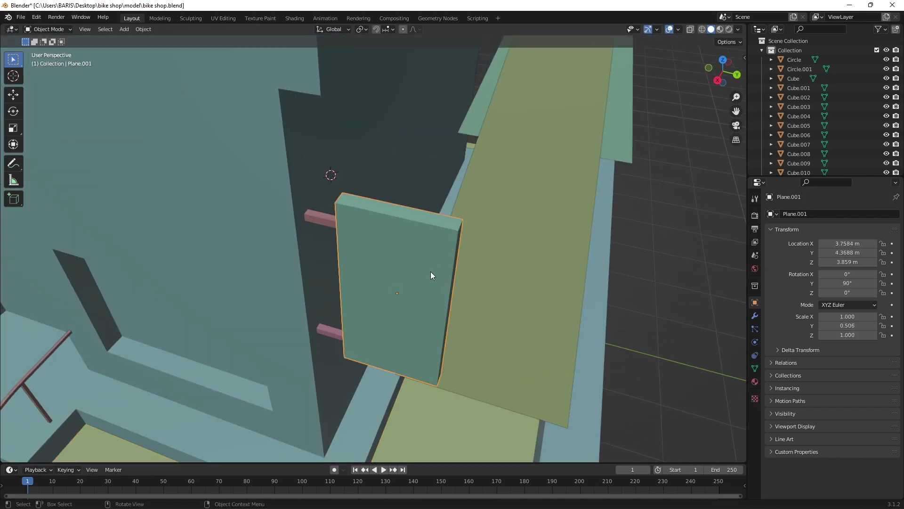
key("ctrl+a")
left_click(340, 198)
key("Tab")
left_click(514, 255)
key("Tab")
scroll(529, 215, "down", 5)
middle_click_drag(529, 214, 363, 232)
left_click(509, 193)
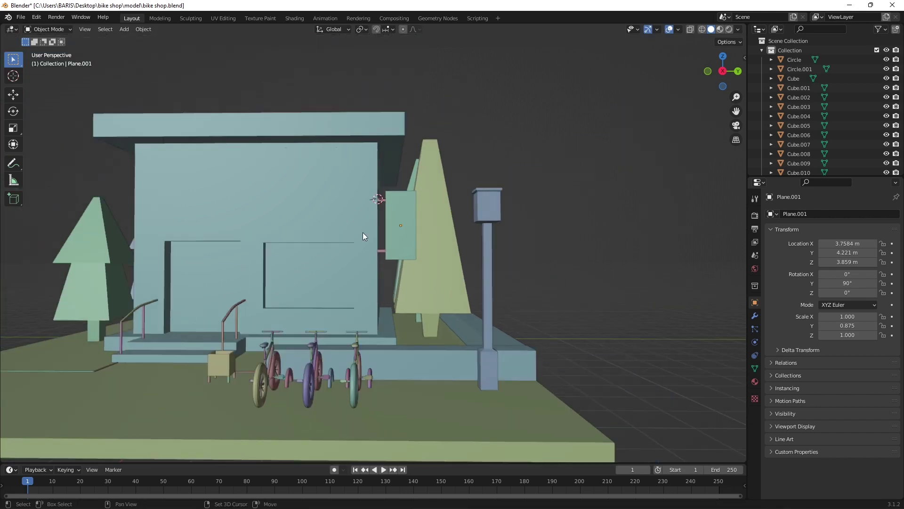
Add a text object and rotate it upright about X against the wall
key("shift+a")
left_click(301, 242)
key("r")
key("x")
mouse_move(300, 242)
middle_mouse_down()
mouse_move(367, 201)
mouse_move(367, 153)
middle_mouse_up()
Give the SHOP text 0.08 m extrude, 0.01 m offset and 0.02 m bevel depth
key("Tab")
left_click(755, 355)
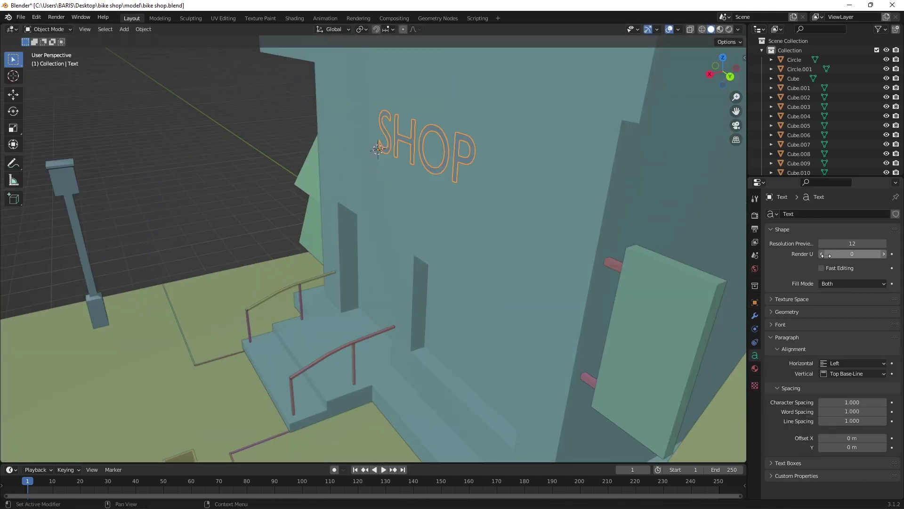
left_click(785, 312)
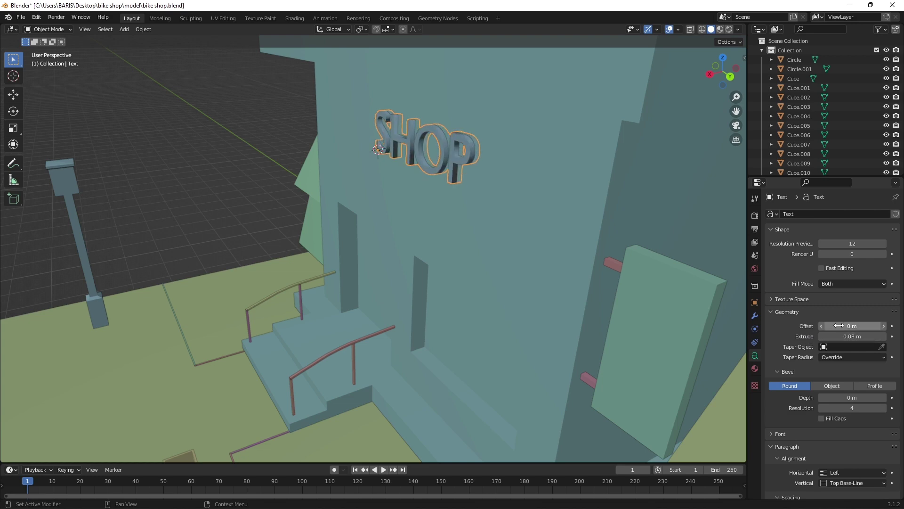
middle_click_drag(377, 156, 842, 321)
scroll(529, 137, "down", 2)
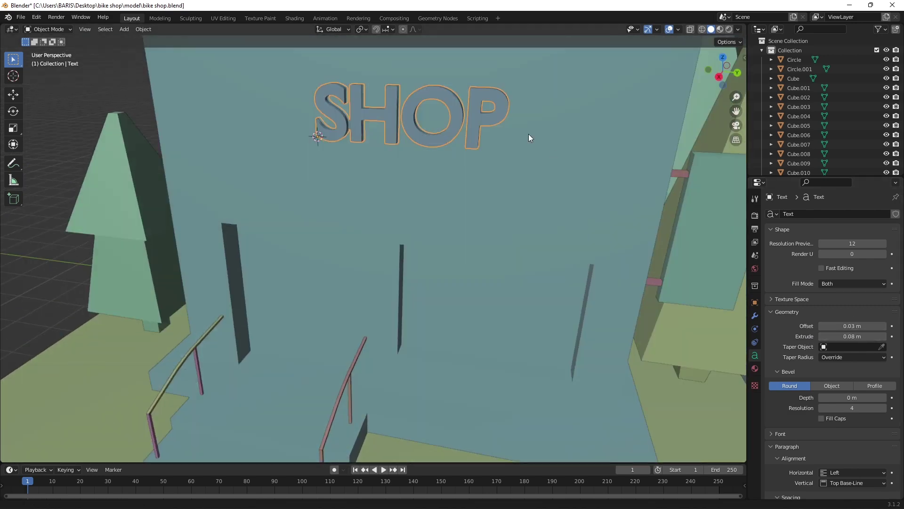
middle_click_drag(528, 137, 412, 226)
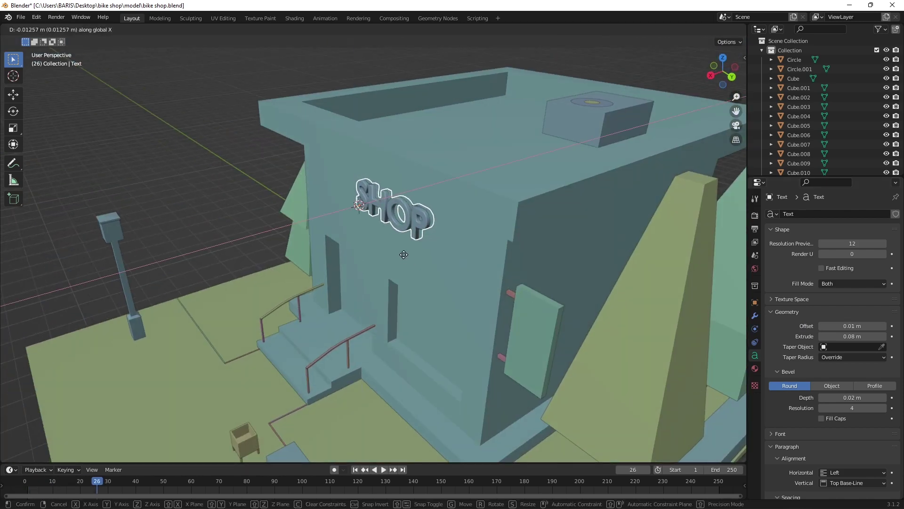
Lower the SHOP lettering slightly along Z
key("g")
key("z")
left_click(465, 271)
mouse_move(465, 271)
middle_mouse_down()
mouse_move(165, 264)
mouse_move(565, 192)
mouse_move(450, 296)
middle_mouse_up()
Add a plane for the awning and move it along X in front of the shop
scroll(450, 295, "up", 3)
key("shift+a")
left_click(485, 196)
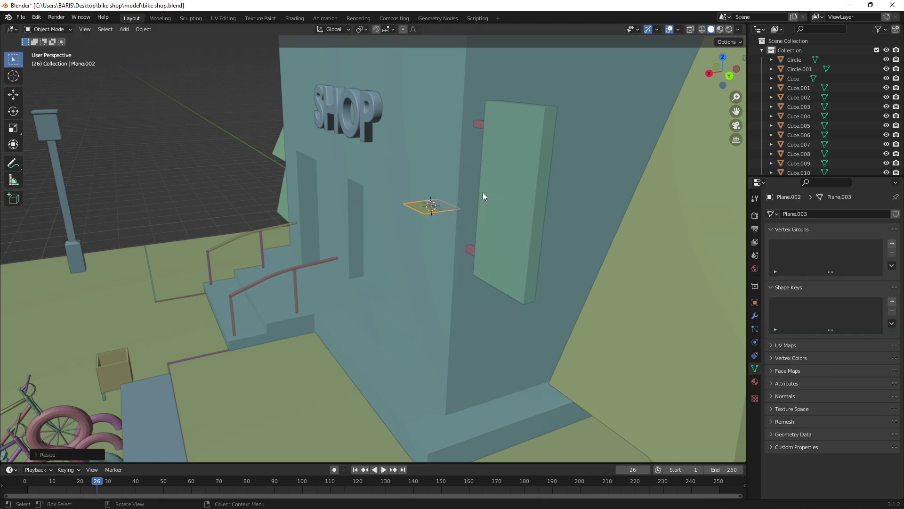
middle_click_drag(484, 196, 471, 179)
scroll(586, 170, "up", 5)
scroll(585, 169, "down", 4)
middle_click_drag(509, 214, 492, 221)
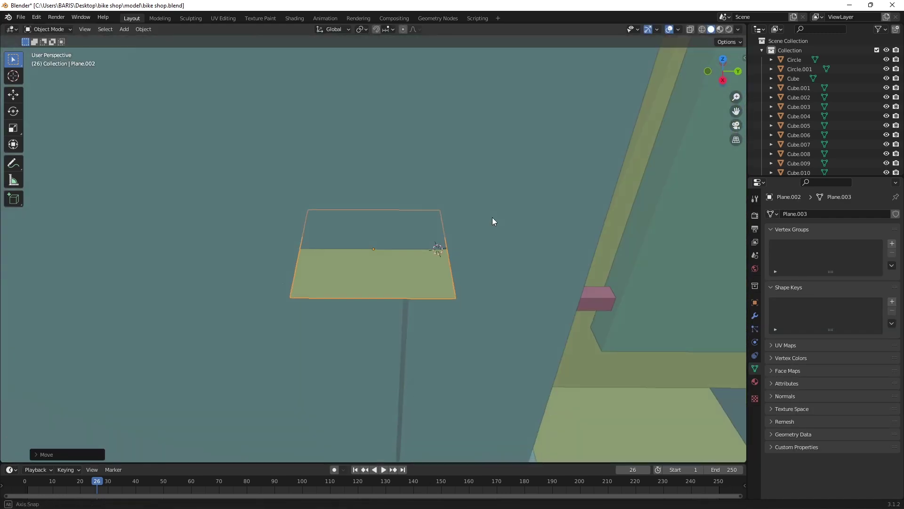
key("g")
key("x")
left_click(419, 271)
Push the plane against the wall, tilt it about X and scale it into a narrow strip
scroll(419, 271, "down", 3)
key("g")
key("x")
mouse_move(420, 271)
middle_mouse_down()
mouse_move(443, 245)
mouse_move(404, 182)
middle_mouse_up()
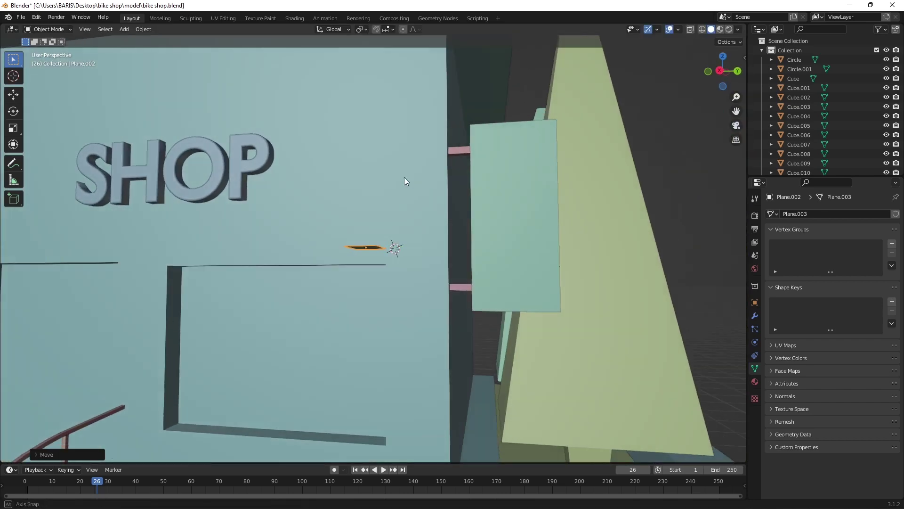
key("r")
key("x")
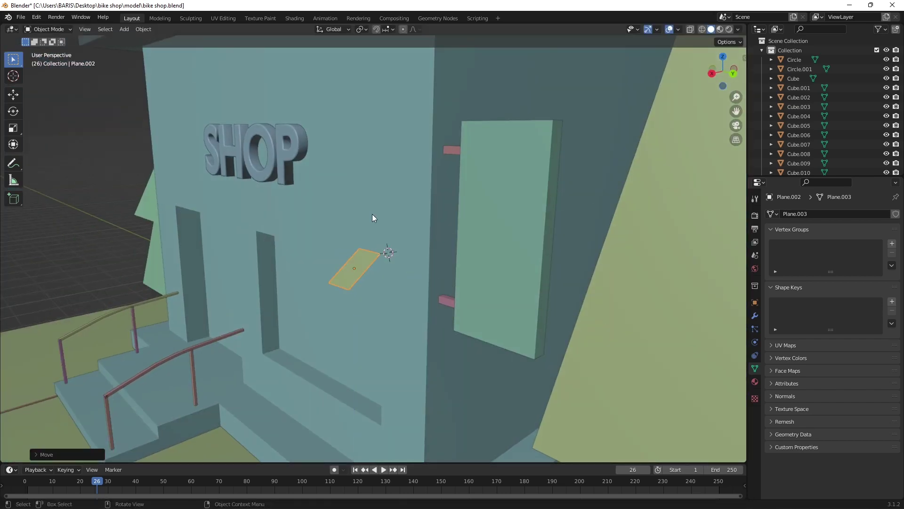
middle_click_drag(372, 217, 399, 208)
key("s")
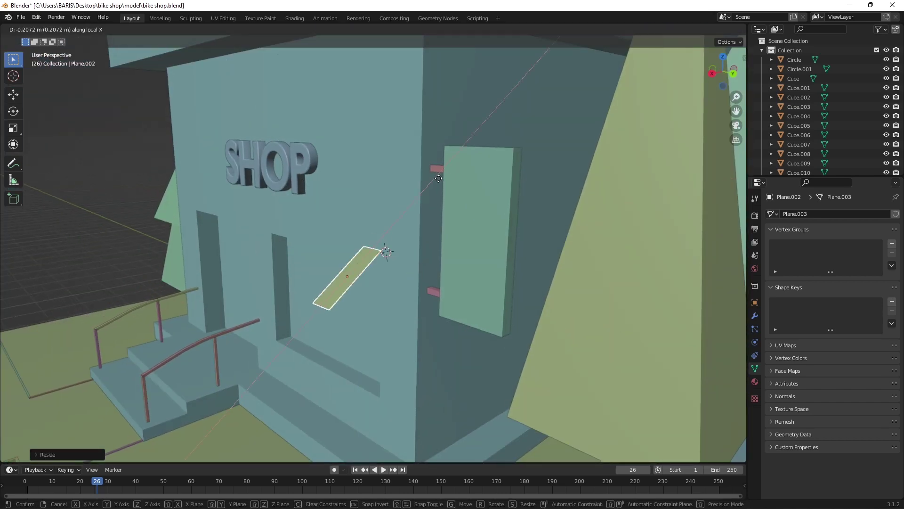
left_click(439, 179)
Duplicate the strip along Y repeatedly to form eight side-by-side awning strips
key("shift+d")
mouse_move(438, 178)
middle_mouse_down()
mouse_move(401, 184)
mouse_move(274, 129)
middle_mouse_up()
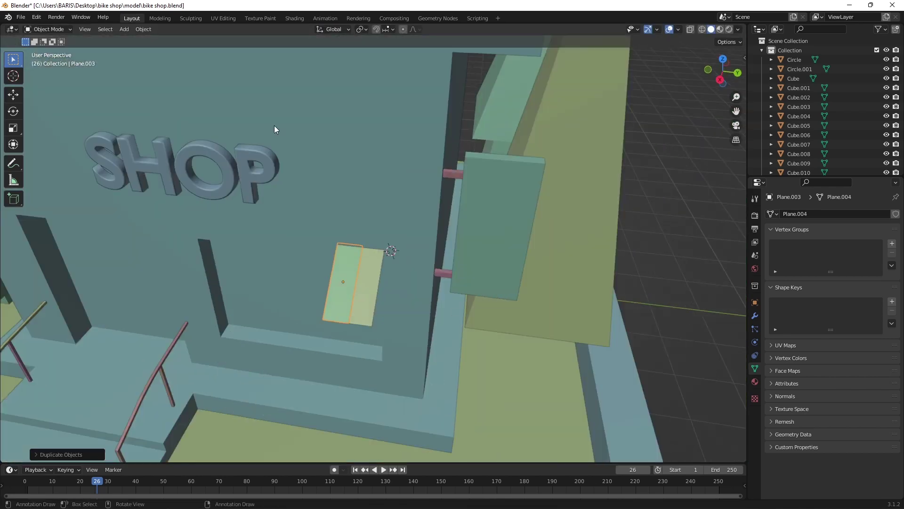
scroll(275, 129, "up", 4)
key("shift+d")
key("y")
left_click(272, 211)
key("shift+d")
key("y")
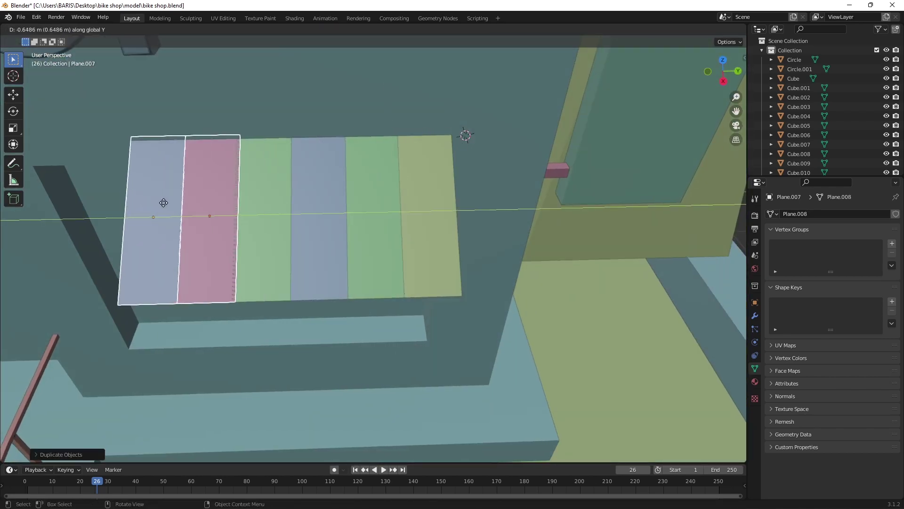
left_click(162, 210)
key("shift+d")
key("y")
left_click(66, 206)
mouse_move(67, 206)
middle_mouse_down()
mouse_move(518, 117)
mouse_move(376, 159)
mouse_move(305, 163)
middle_mouse_up()
scroll(525, 114, "down", 5)
scroll(382, 156, "down", 3)
scroll(305, 167, "up", 4)
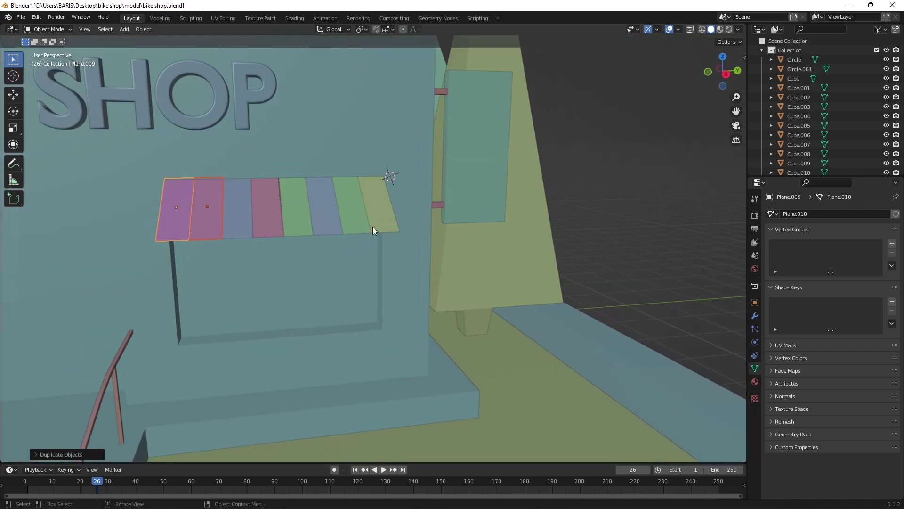
scroll(372, 227, "down", 5)
mouse_move(439, 293)
middle_mouse_down()
mouse_move(491, 184)
mouse_move(384, 212)
middle_mouse_up()
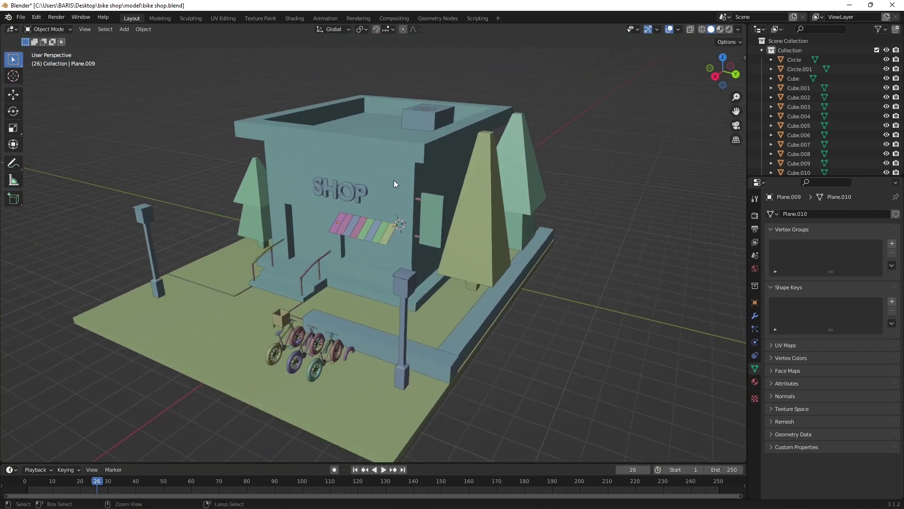
Switch the viewport to Rendered shading
scroll(454, 259, "down", 2)
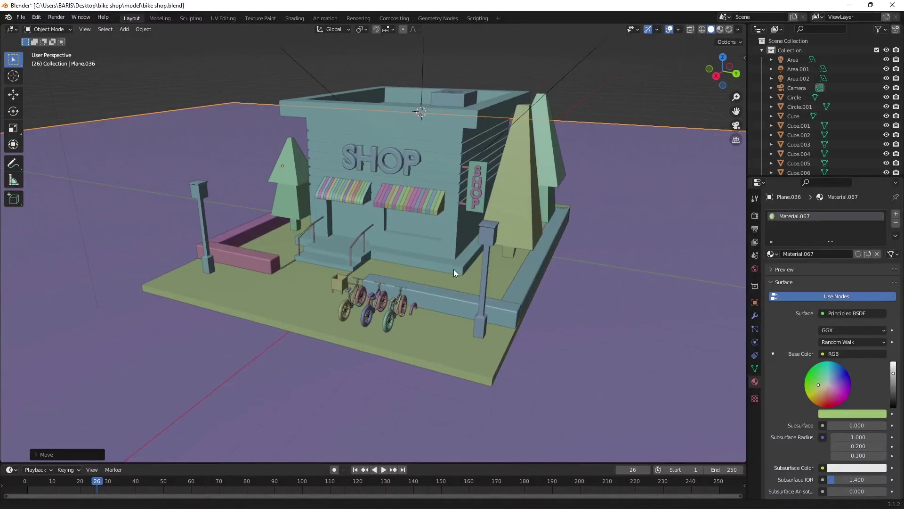
scroll(454, 278, "down", 2)
scroll(457, 297, "down", 2)
mouse_move(462, 312)
middle_mouse_down()
mouse_move(477, 307)
mouse_move(454, 295)
mouse_move(465, 318)
middle_mouse_up()
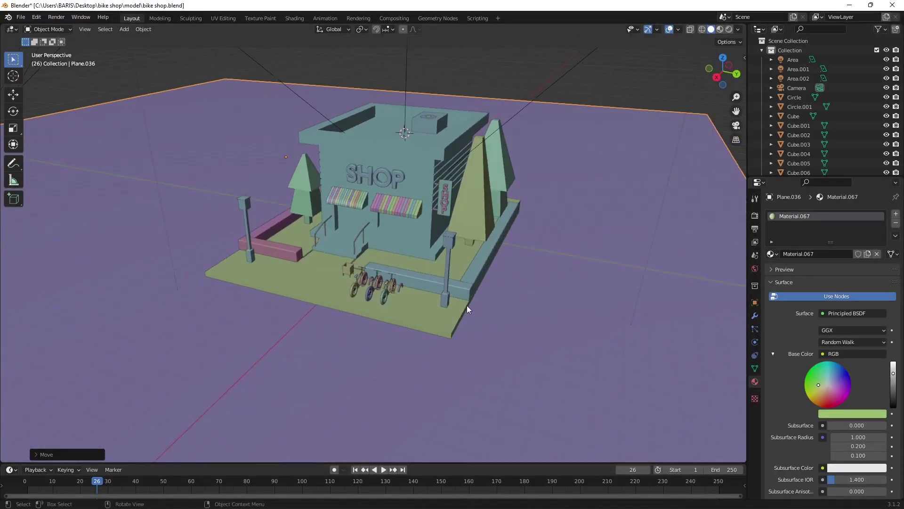
left_click(464, 230)
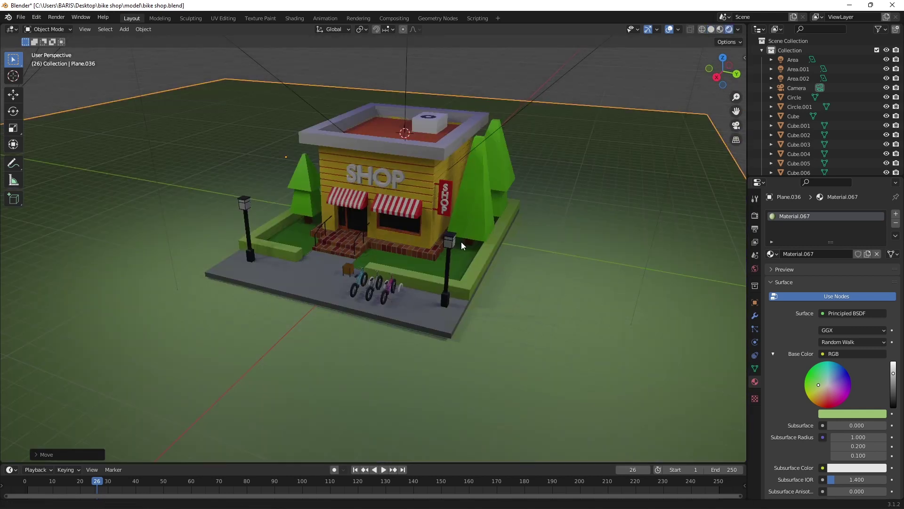
Zoom and pan around the rendered diorama to inspect the coloured shop, awnings, trees and lamps
scroll(462, 234, "up", 2)
scroll(459, 208, "up", 1)
scroll(479, 199, "up", 2)
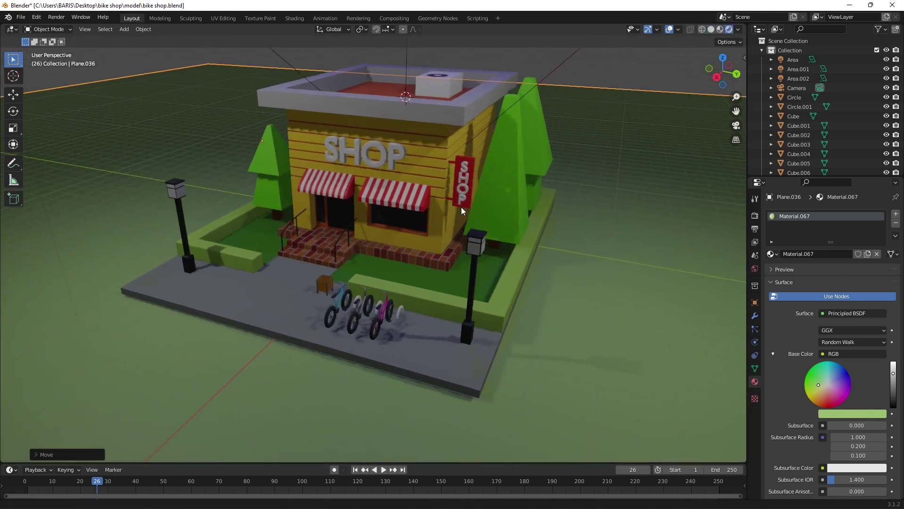
scroll(461, 208, "up", 1)
middle_click_drag(449, 218, 475, 218, "shift")
scroll(473, 218, "down", 2)
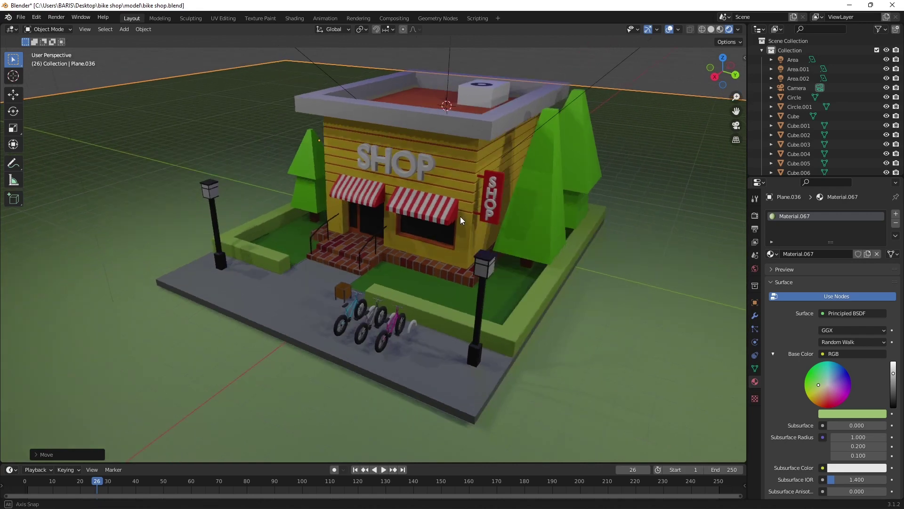
scroll(460, 216, "down", 2)
scroll(471, 180, "down", 2)
scroll(460, 214, "down", 1)
scroll(455, 239, "down", 2)
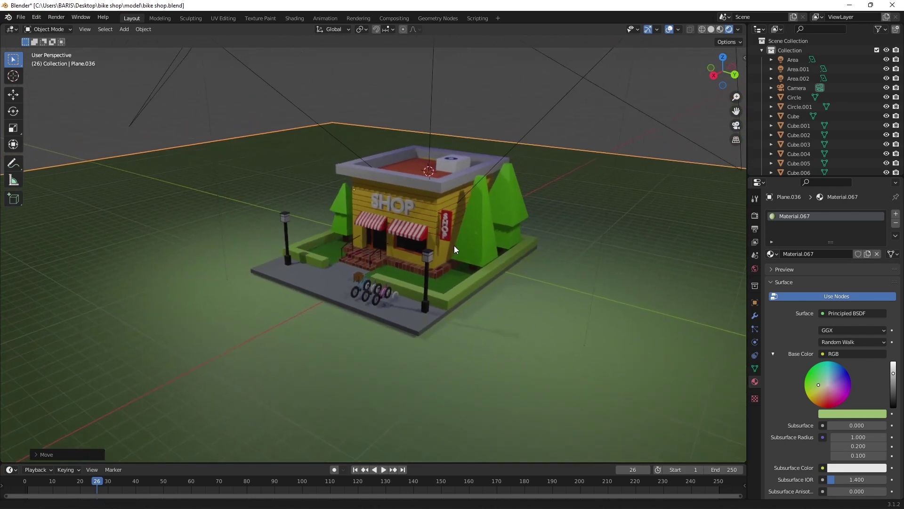
scroll(454, 247, "down", 1)
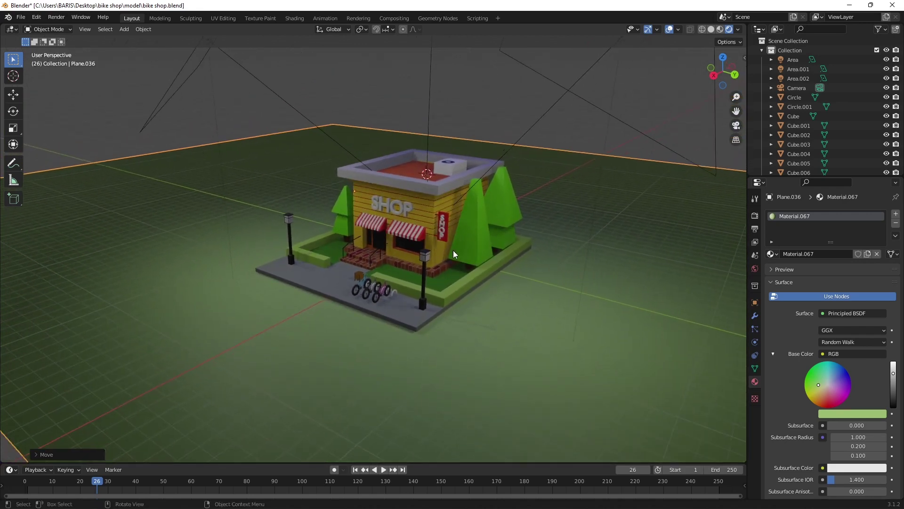